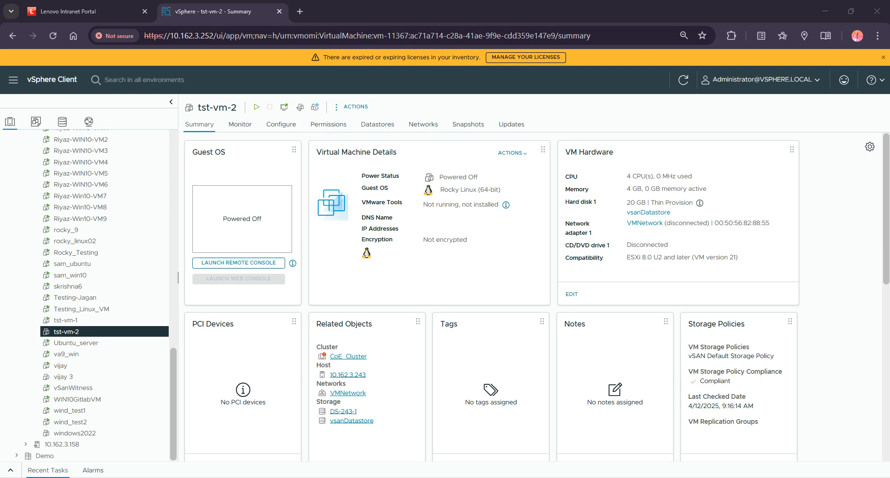
# - Open the hardware settings of tst-vm-2, set CD/DVD drive 1 to Datastore ISO File and expand its details
pyautogui.click(353, 106)
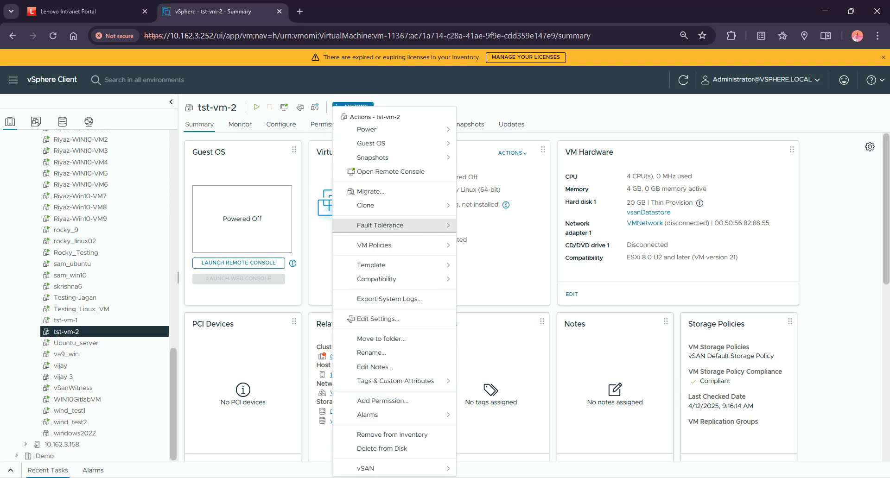
pyautogui.click(378, 318)
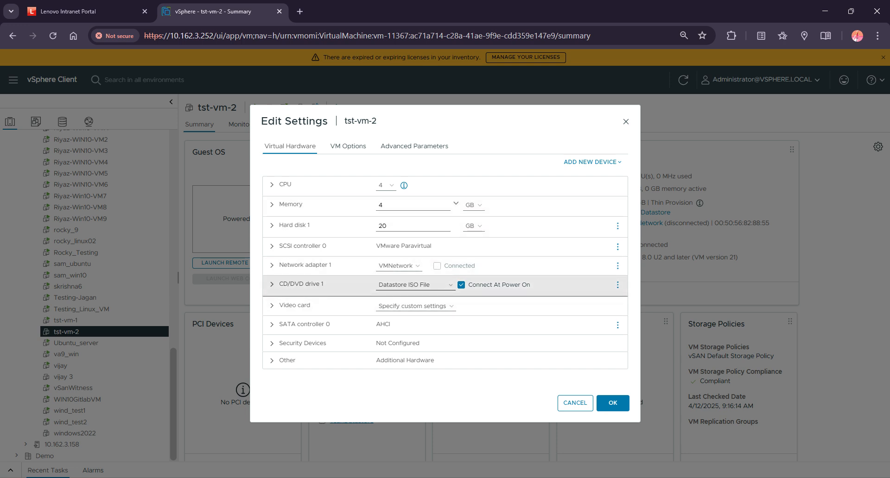
pyautogui.click(415, 285)
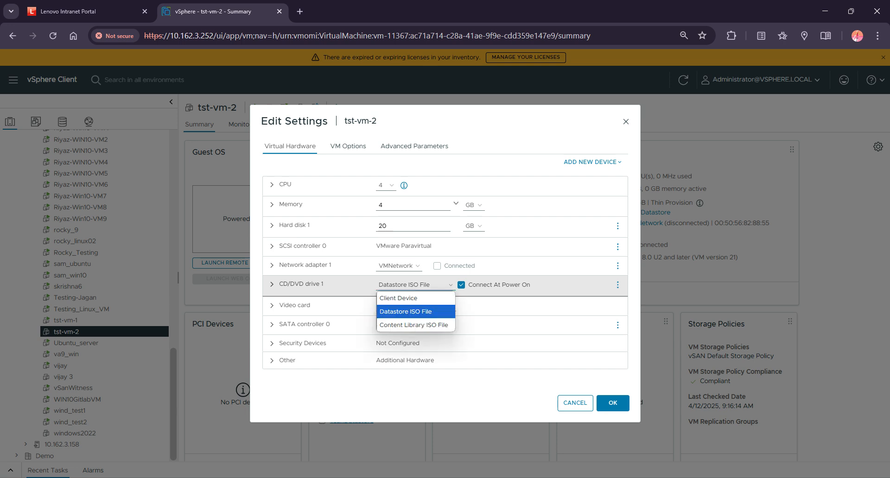
pyautogui.click(406, 312)
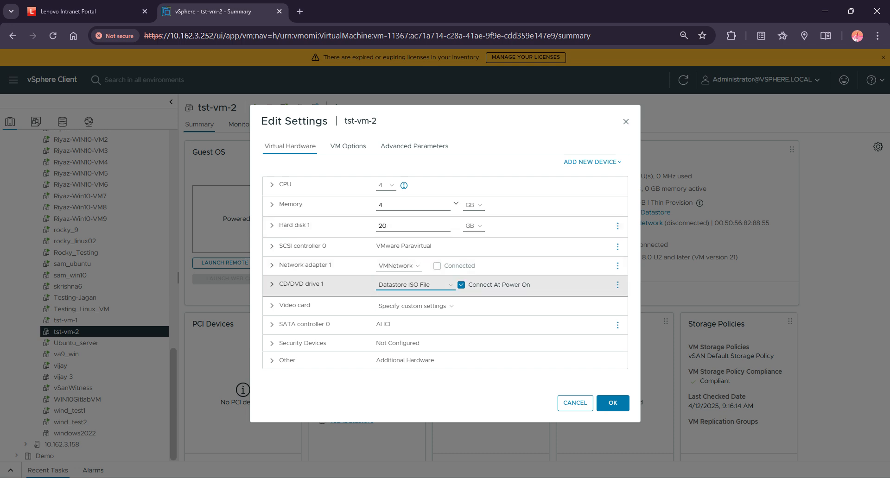
pyautogui.click(272, 284)
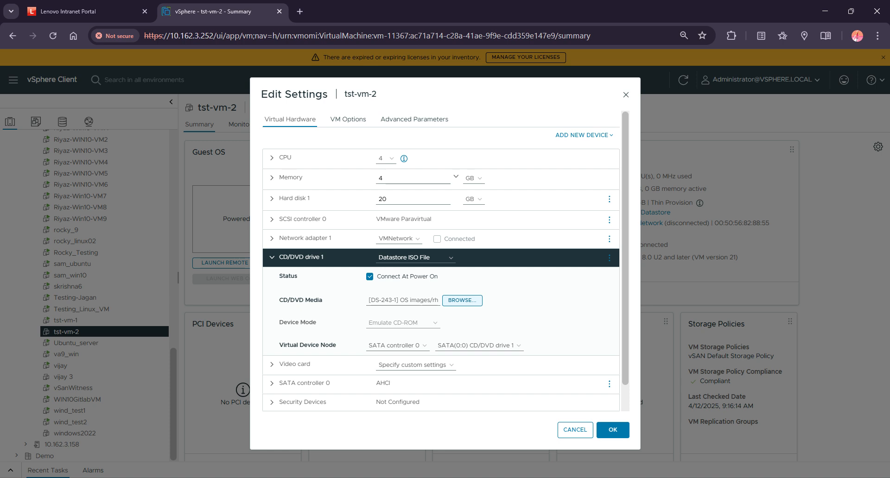
# - Mount rhel-8.8-x86_64-dvd.iso from the OS images folder of datastore DS-243-1 on CD/DVD drive 1 and save the VM settings
pyautogui.click(462, 300)
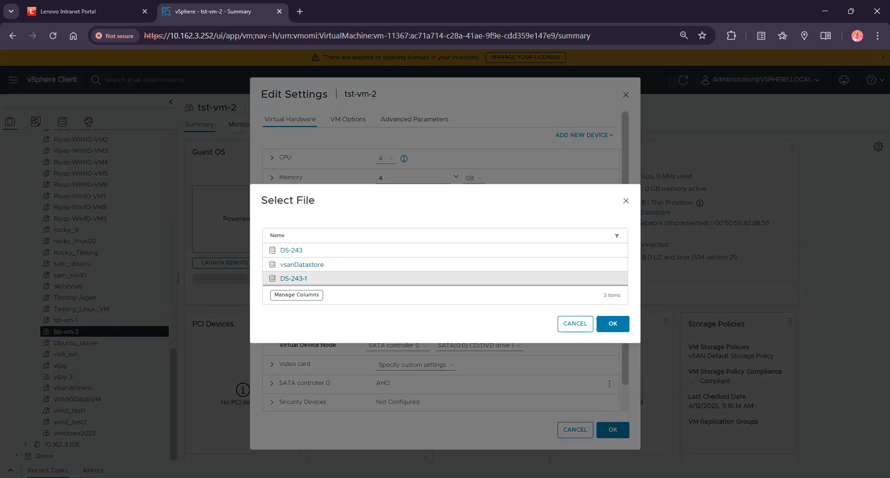
pyautogui.click(293, 278)
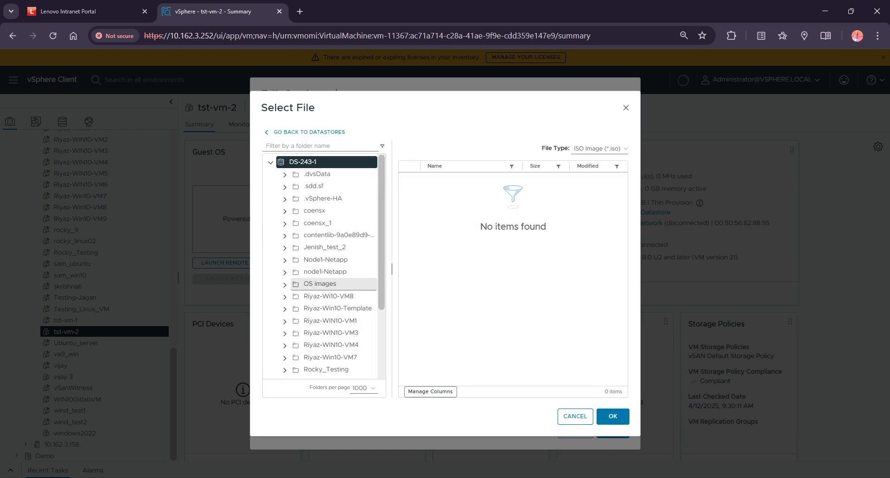
pyautogui.click(320, 284)
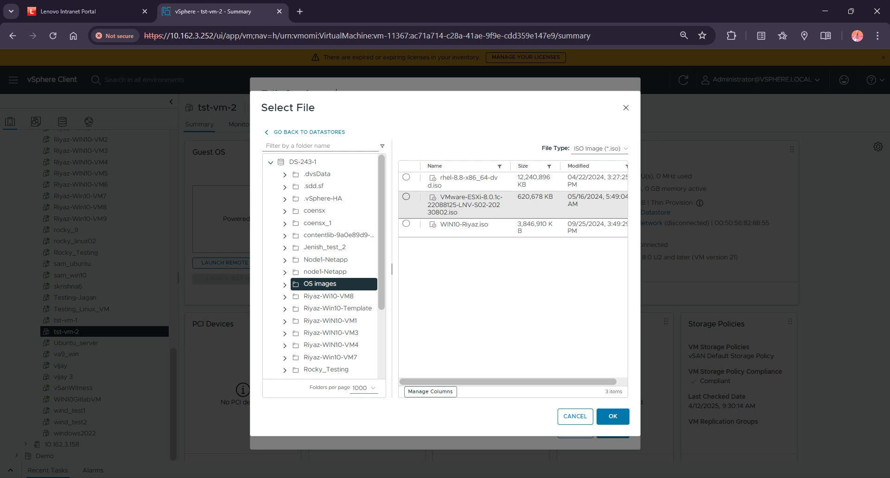
pyautogui.click(406, 177)
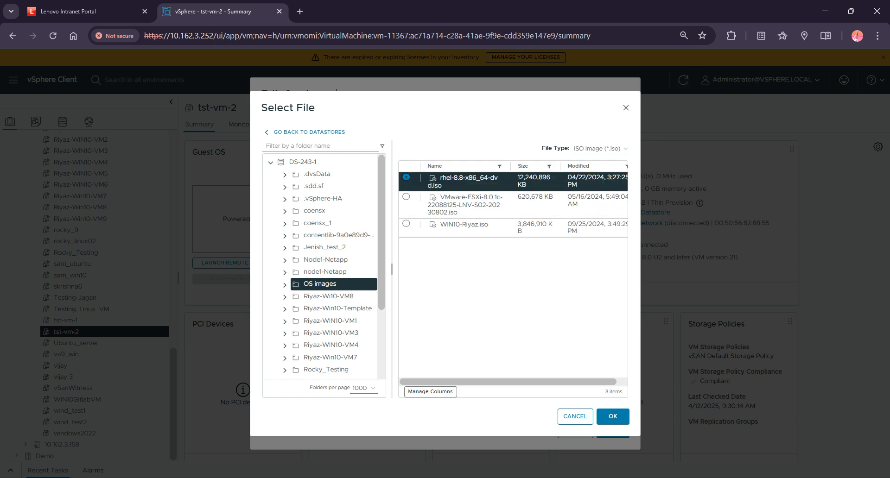
pyautogui.click(613, 416)
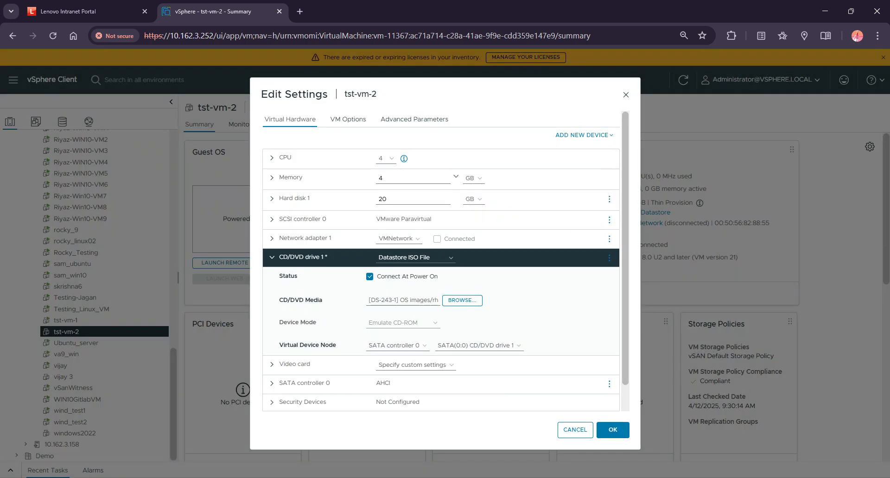
pyautogui.click(272, 257)
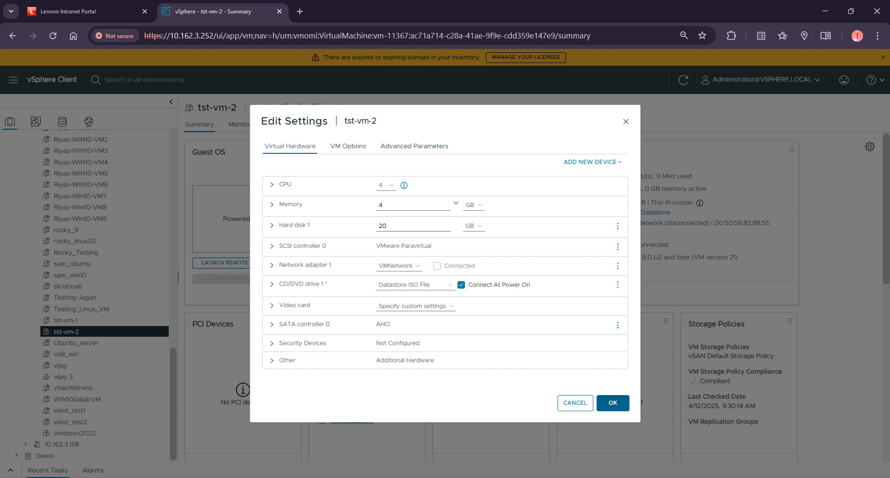
pyautogui.click(613, 403)
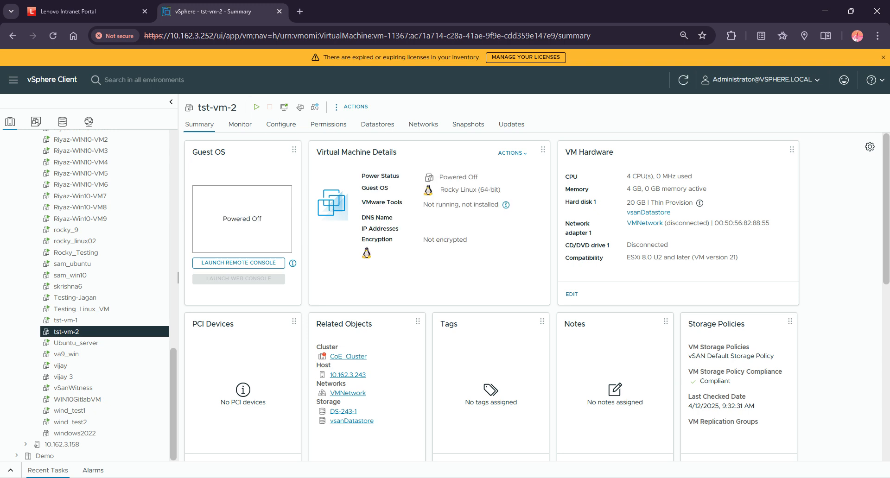
# - Power on tst-vm-2 and launch its web console
pyautogui.click(256, 107)
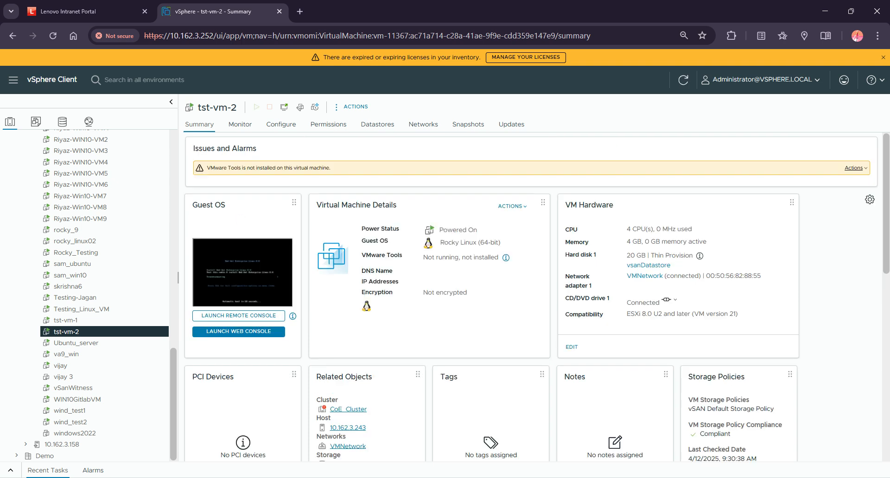
pyautogui.click(239, 332)
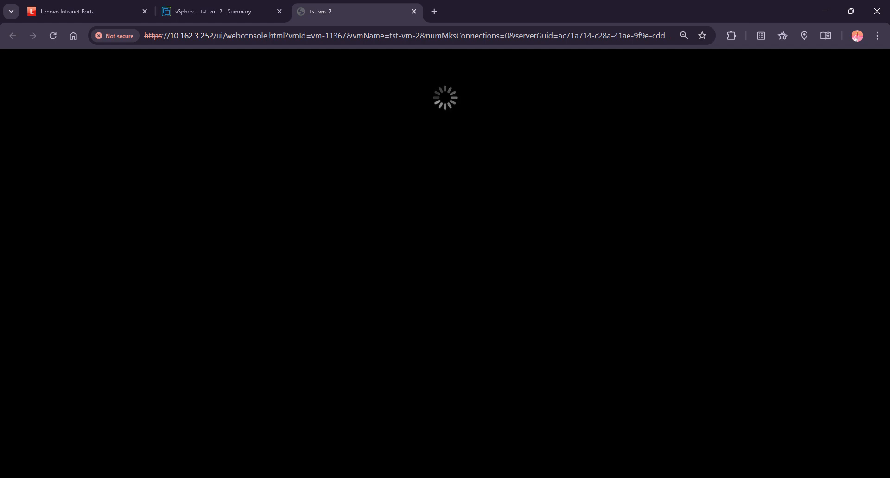
pyautogui.press('XF86AudioRaiseVolume')
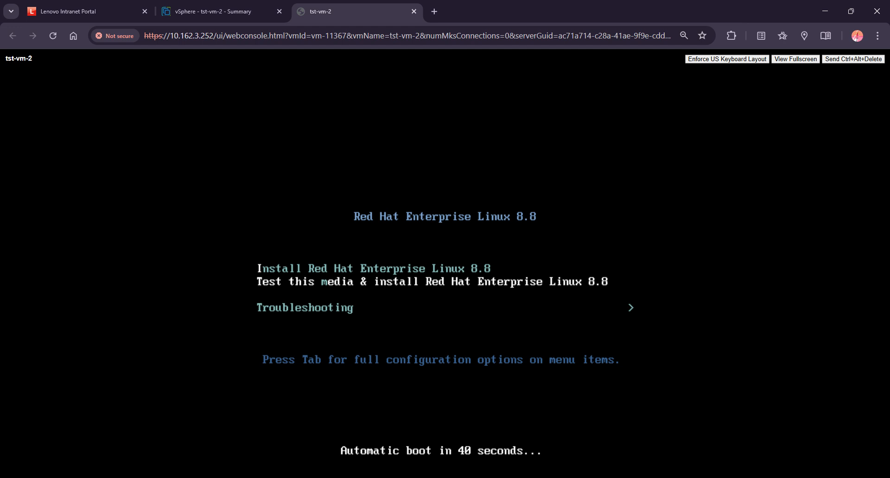
# - Boot into Install Red Hat Enterprise Linux 8.8 and accept English (United States) as the installation language
pyautogui.press('Down')
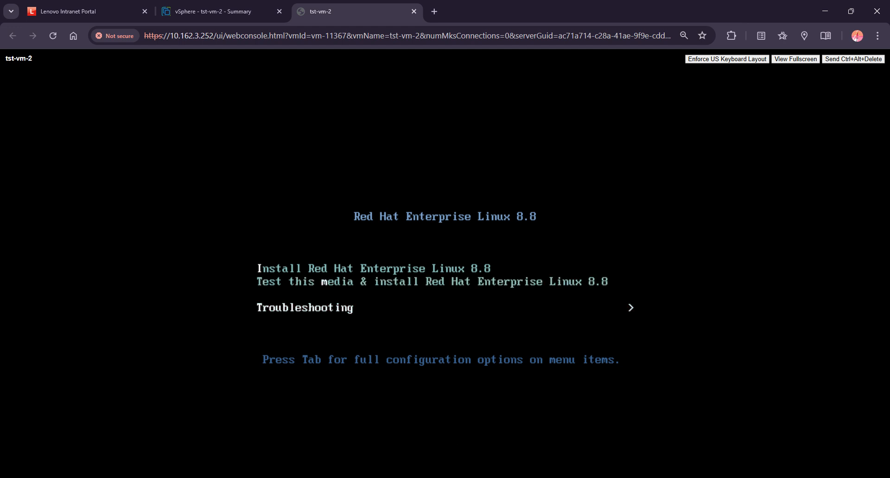
pyautogui.press('Up')
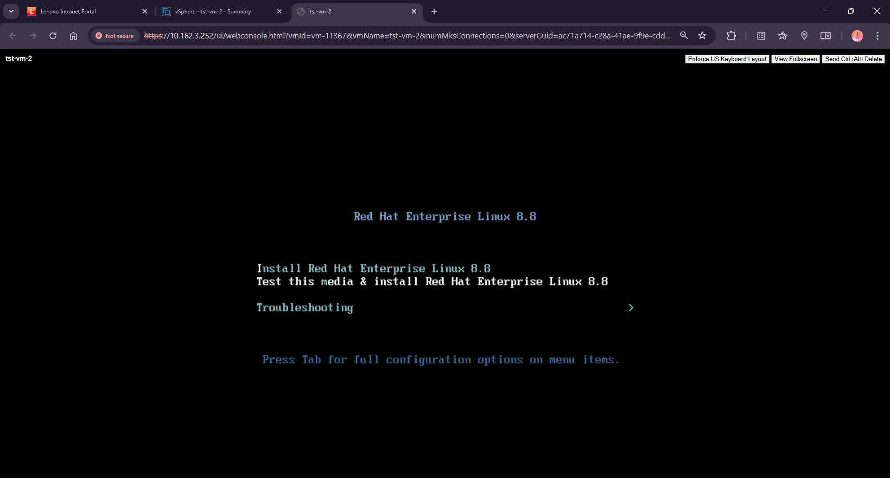
pyautogui.press('Up')
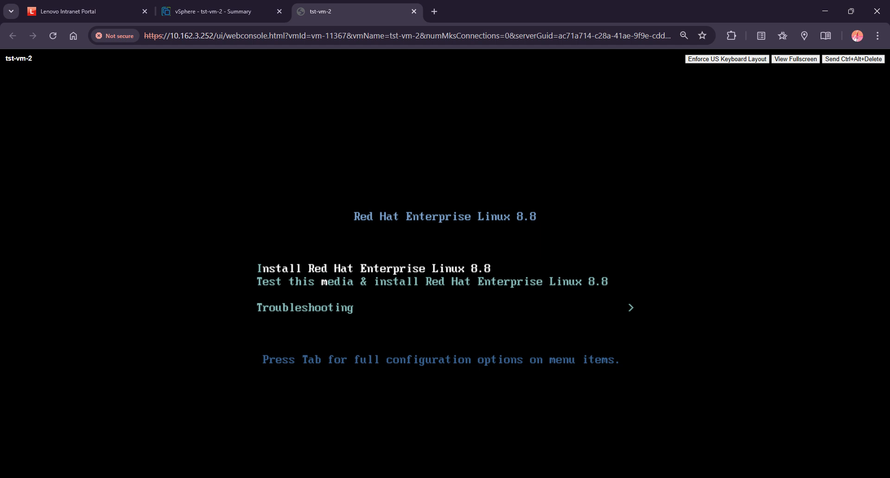
pyautogui.press('Return')
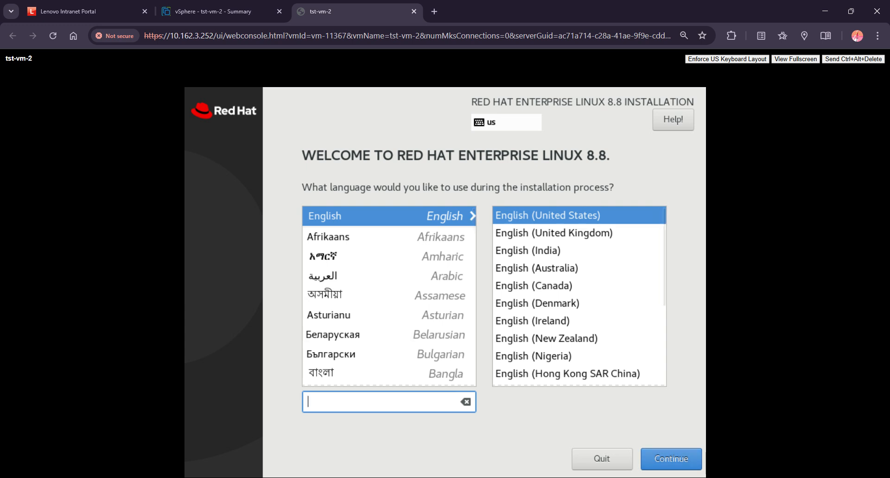
pyautogui.click(671, 459)
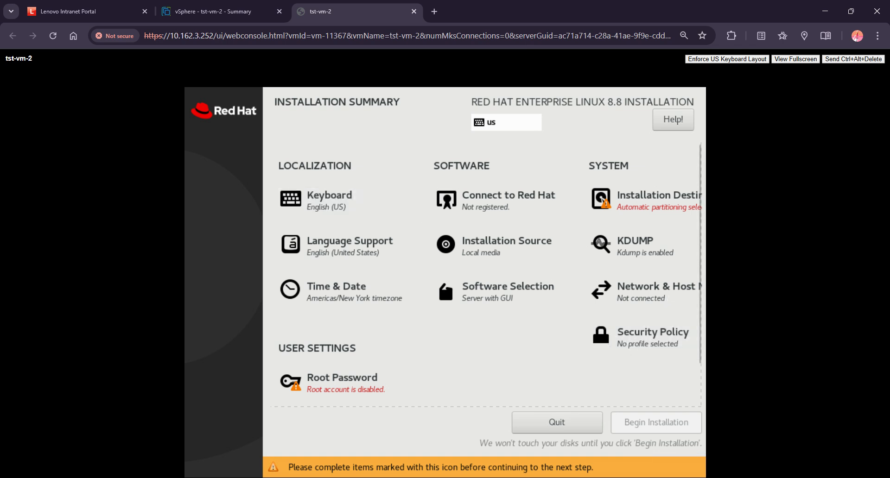
# - Look at the Connect to Red Hat registration page, leave it unregistered and open the Installation Destination settings
pyautogui.click(507, 200)
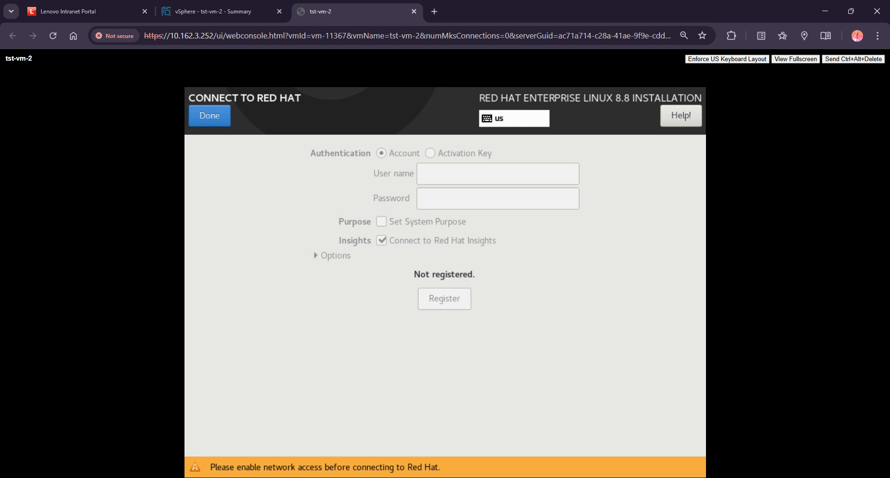
pyautogui.click(209, 115)
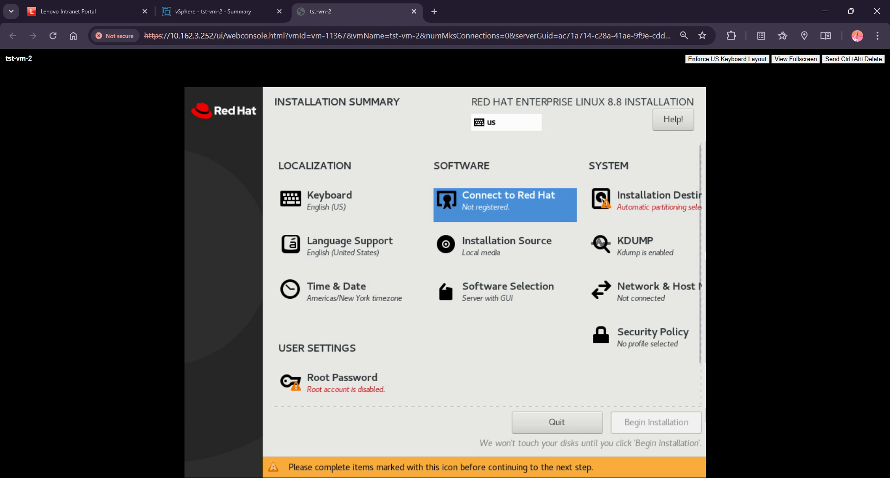
pyautogui.click(645, 201)
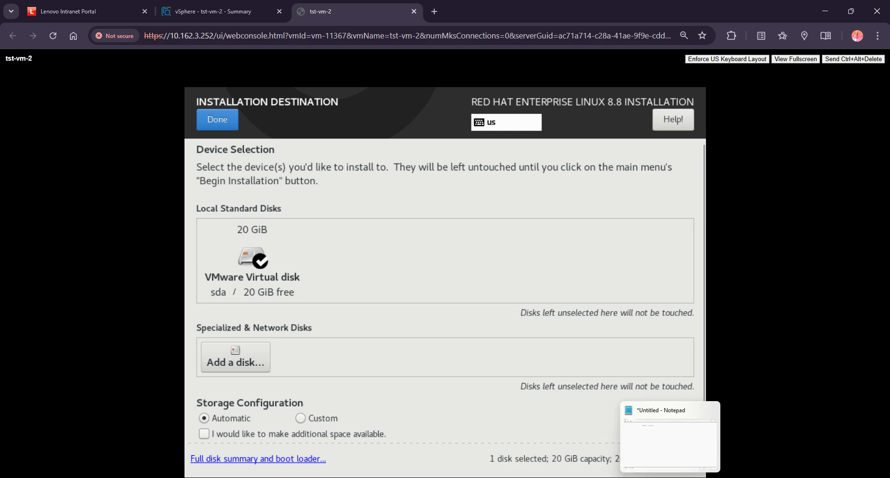
# - Switch to Notepad and add a "Mandatory Partitions:" list with 1. /boot and 2. / below the title
pyautogui.click(666, 477)
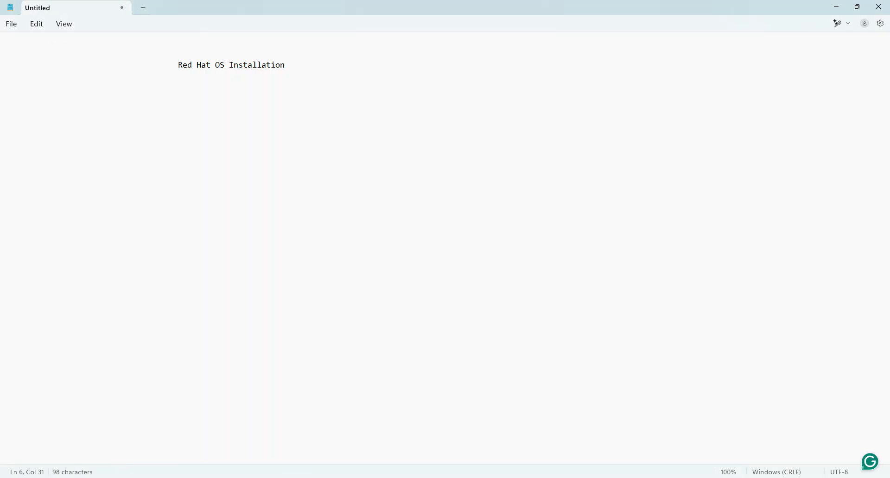
pyautogui.write('Mandatory Pa')
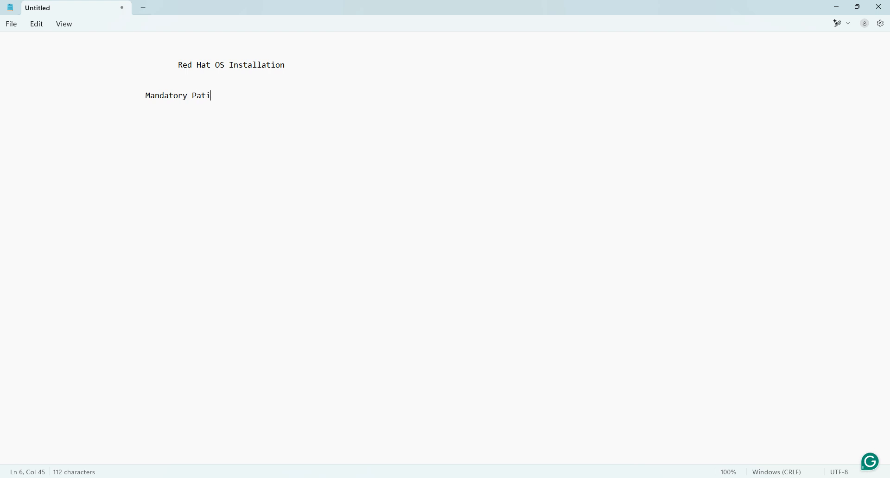
pyautogui.write('rtitions:')
pyautogui.press('Return')
pyautogui.write('1. /B')
pyautogui.press('BackSpace')
pyautogui.write('boot')
pyautogui.press('Return')
pyautogui.write('2. ')
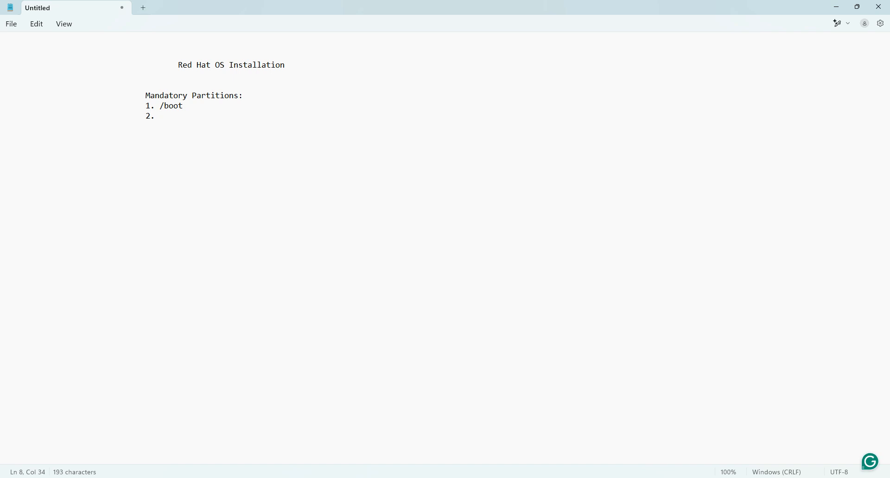
pyautogui.write('/')
pyautogui.press('Return')
# - Add the heading "Suggested Partitions:" below the mandatory partitions list, separated by a blank line
pyautogui.press('Return')
pyautogui.write('reso')
pyautogui.press('BackSpace')
pyautogui.press('BackSpace')
pyautogui.press('BackSpace')
pyautogui.press('BackSpace')
pyautogui.write('Sug')
pyautogui.press('BackSpace')
pyautogui.press('BackSpace')
pyautogui.write('uggested')
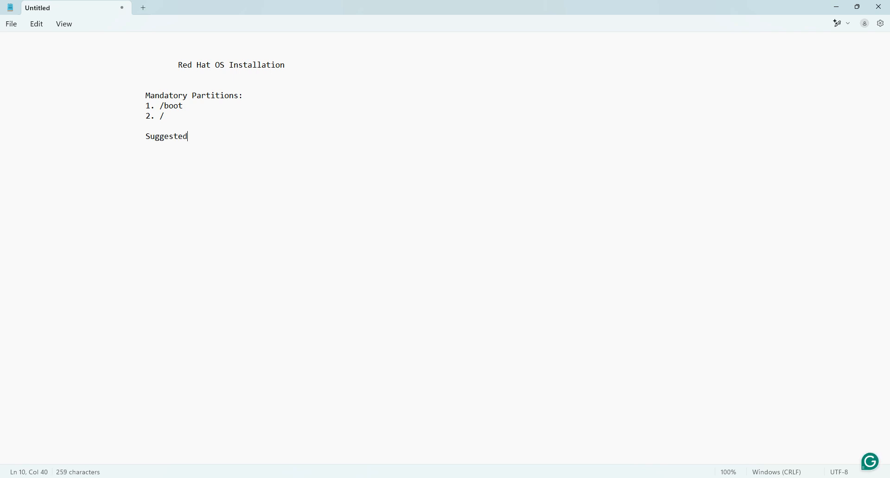
pyautogui.write(' Parition')
pyautogui.press('BackSpace')
pyautogui.press('BackSpace')
pyautogui.press('BackSpace')
pyautogui.press('BackSpace')
pyautogui.press('BackSpace')
pyautogui.write('titions:')
# - List the suggested partitions as 1. /boot, 2. /, 3. /var and 4. swap under their heading
pyautogui.press('Return')
pyautogui.write('1')
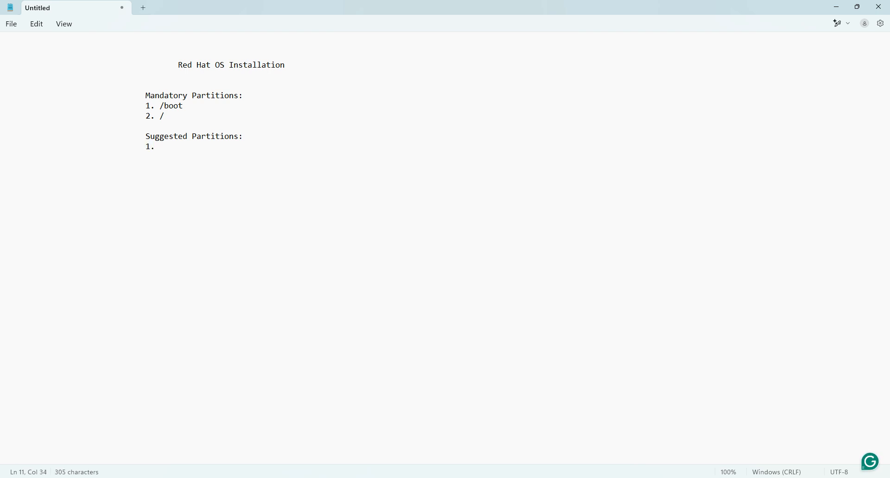
pyautogui.write('. /boot')
pyautogui.press('Return')
pyautogui.write('2. /')
pyautogui.press('Return')
pyautogui.write('3. /var')
pyautogui.press('Return')
pyautogui.write('4. swap')
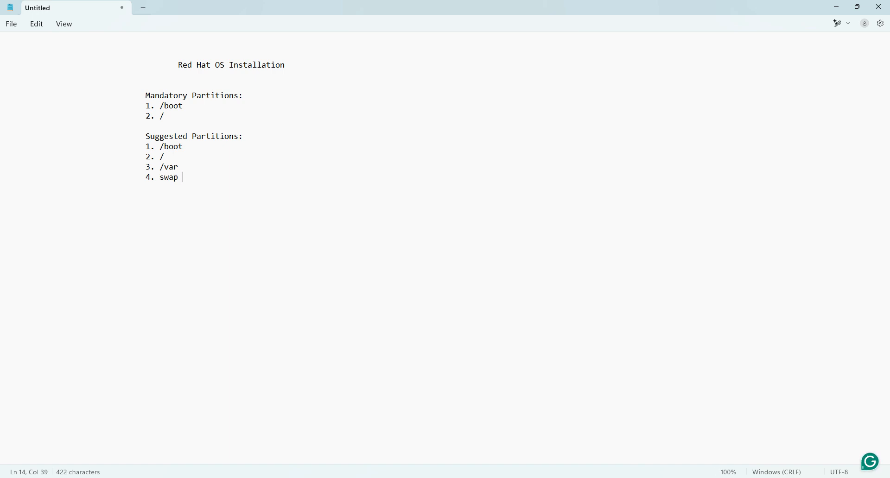
pyautogui.press('Up')
pyautogui.hotkey('alt', 'Tab')
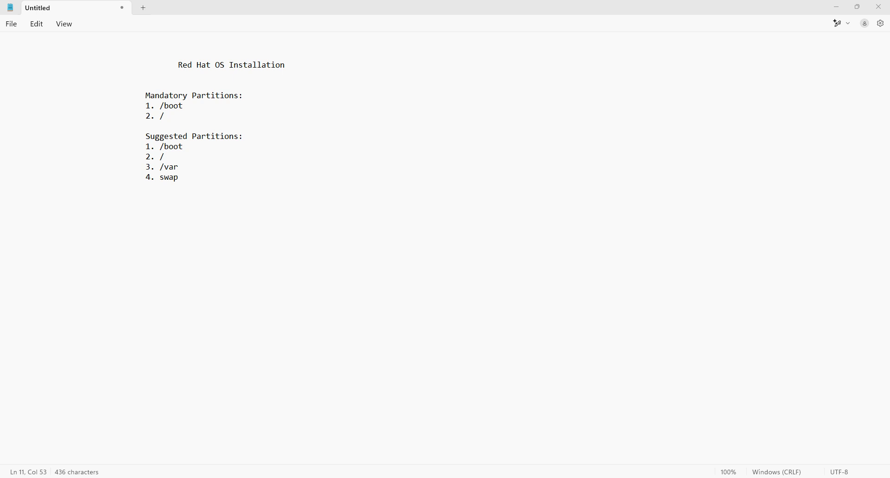
# - Add a spaced colon after /boot in the suggested partitions list
pyautogui.click(233, 146)
pyautogui.press('Left')
pyautogui.press('Left')
pyautogui.press('Left')
pyautogui.write(':')
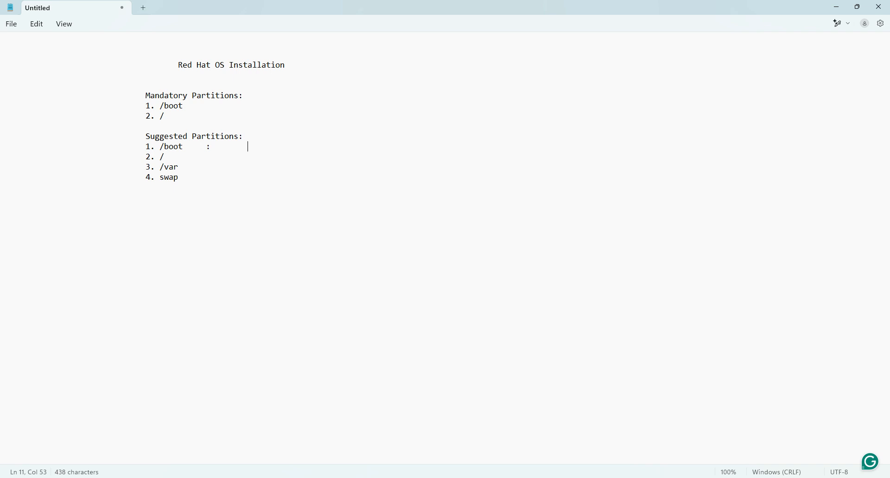
# - Describe the suggested /boot partition as "It has OS bootable files, which help OS to load."
pyautogui.press('Left')
pyautogui.press('Left')
pyautogui.press('Left')
pyautogui.press('Left')
pyautogui.press('Left')
pyautogui.write('It has bootabled')
pyautogui.press('BackSpace')
pyautogui.write('files, ')
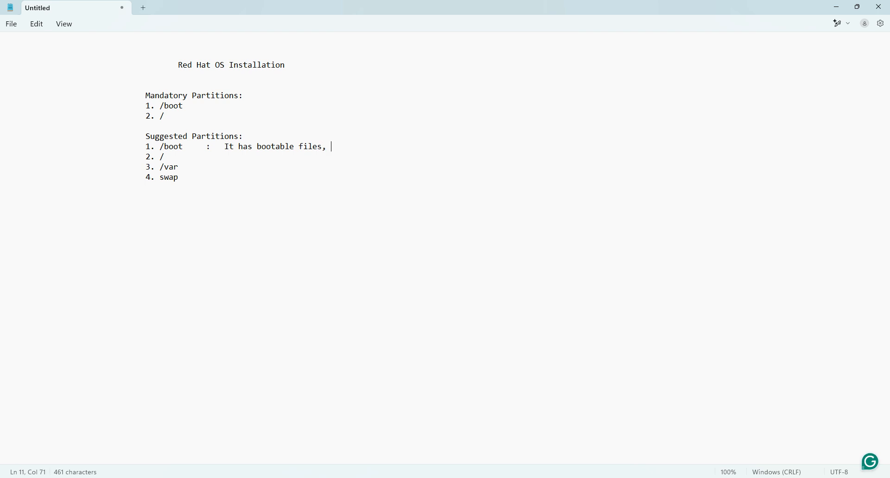
pyautogui.write('which help O')
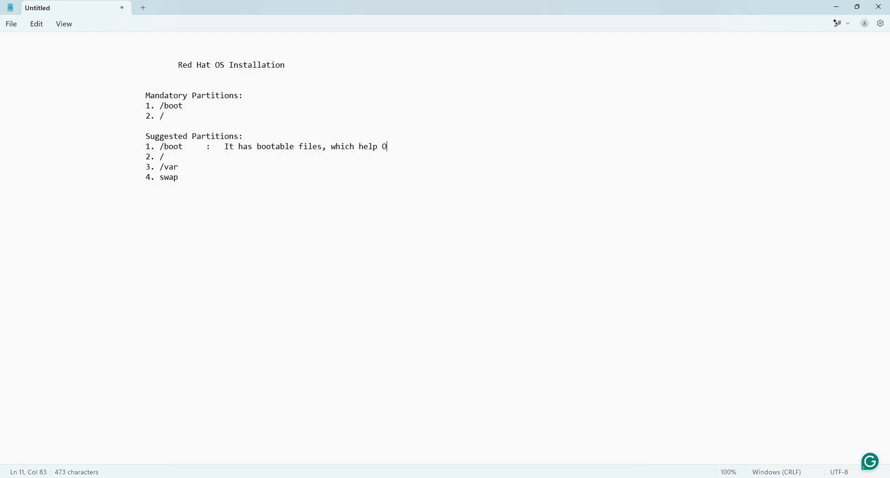
pyautogui.write('S to load.')
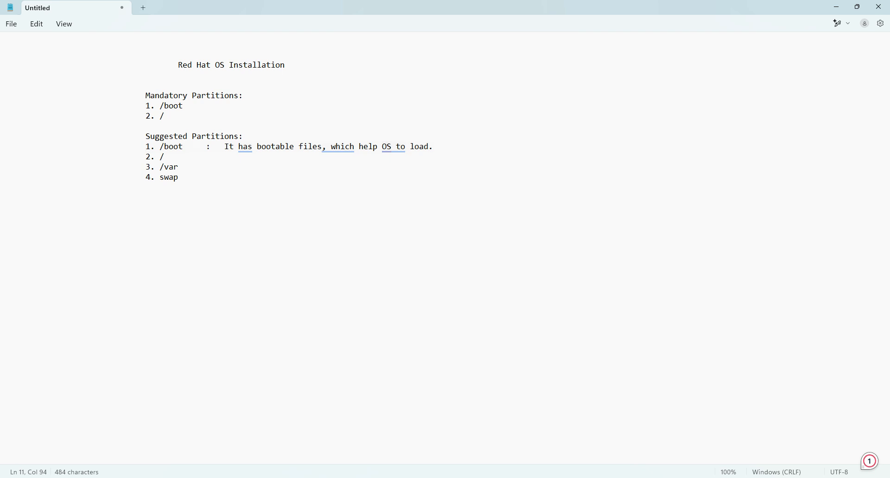
pyautogui.write('OS')
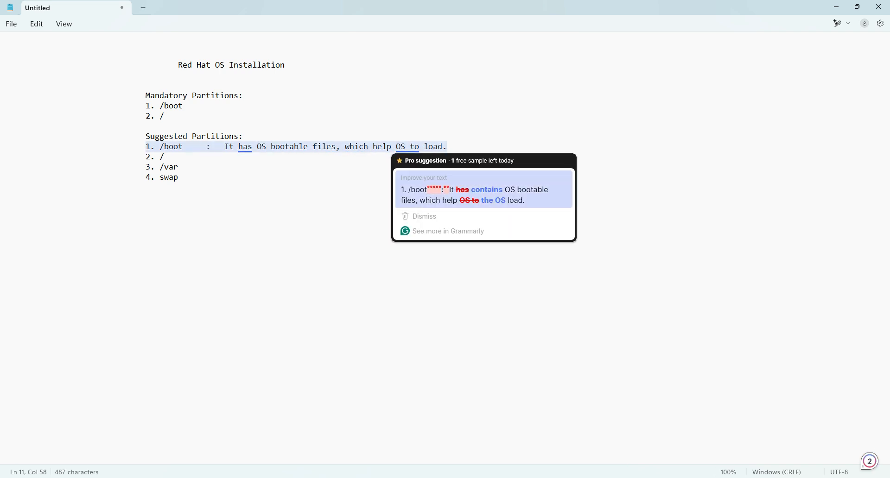
# - Accept the suggested rewrite of the /boot line and describe the suggested / partition as "It's main directory."
pyautogui.click(482, 194)
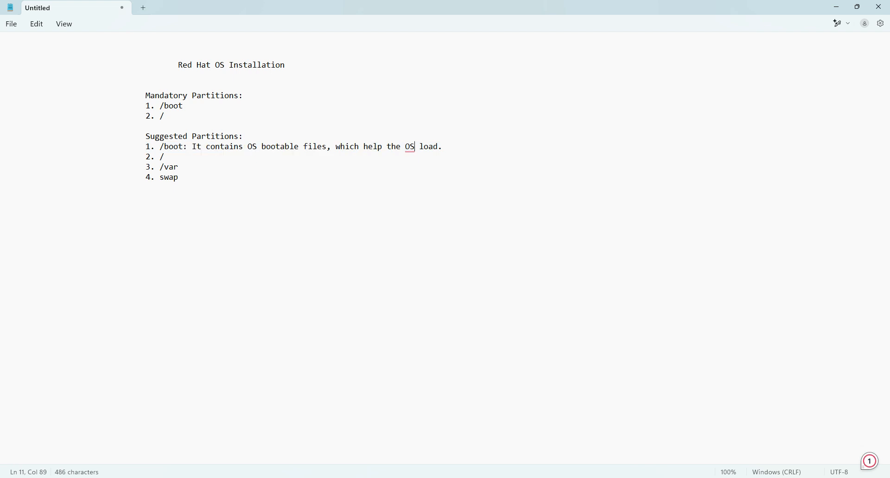
pyautogui.click(165, 157)
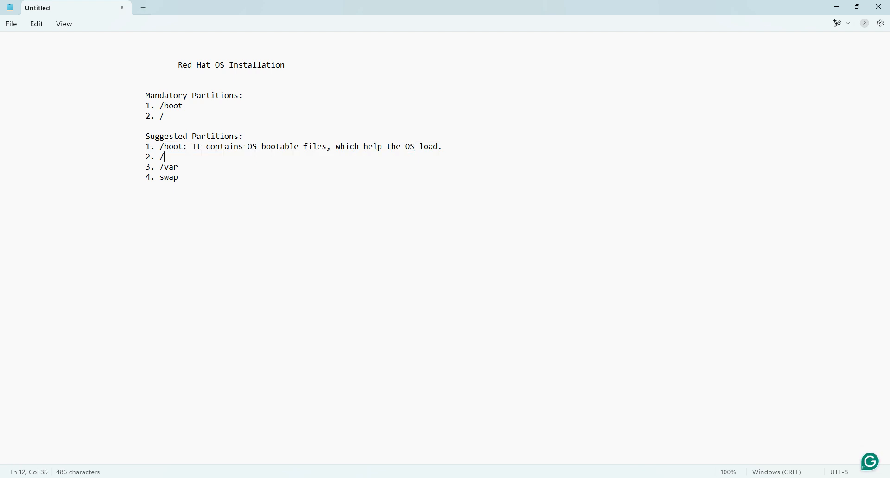
pyautogui.write("/    : It's main directory")
pyautogui.press('BackSpace')
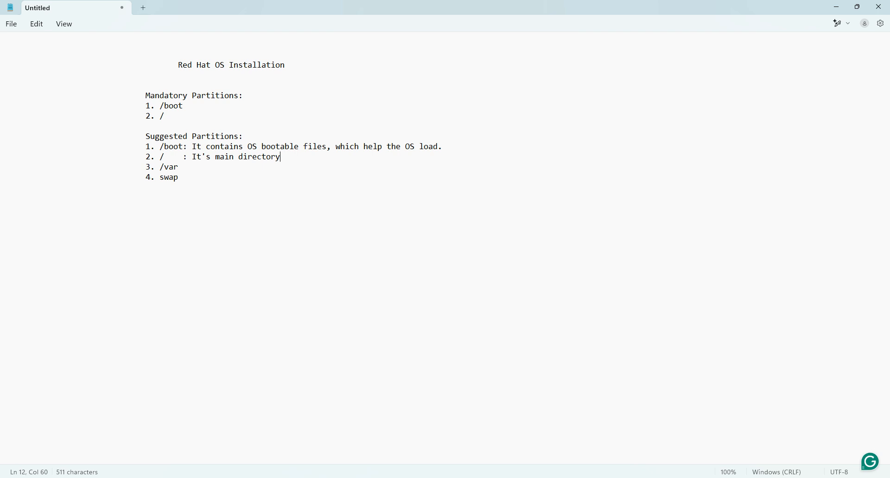
pyautogui.write('.')
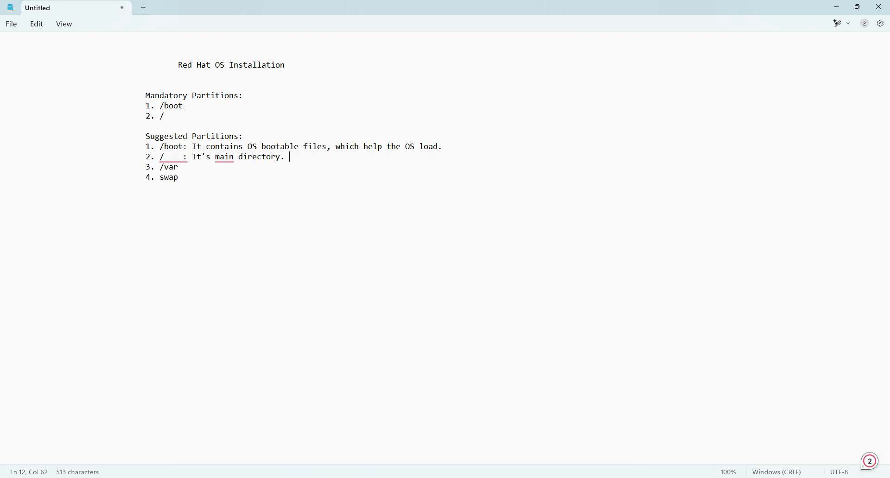
# - Remove the spaces before the colon on the / line and extend its description to "It's the main and root directory."
pyautogui.moveTo(176, 158)
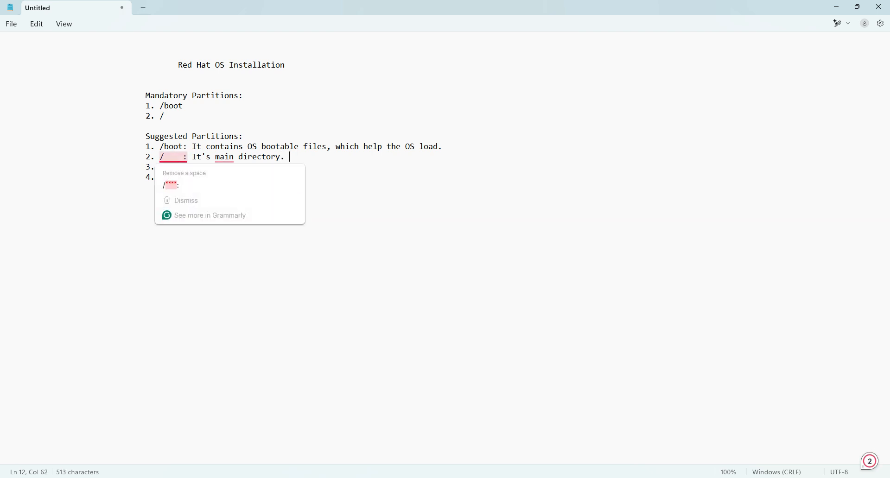
pyautogui.click(171, 184)
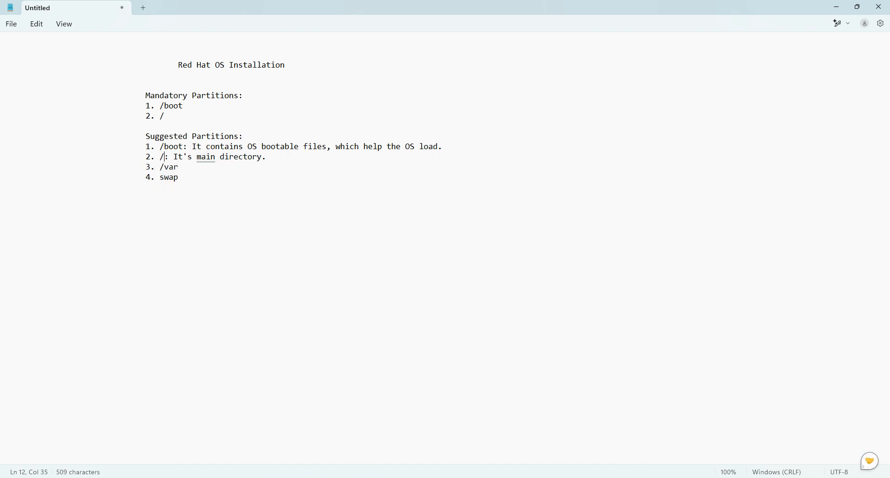
pyautogui.click(221, 158)
pyautogui.write('and root')
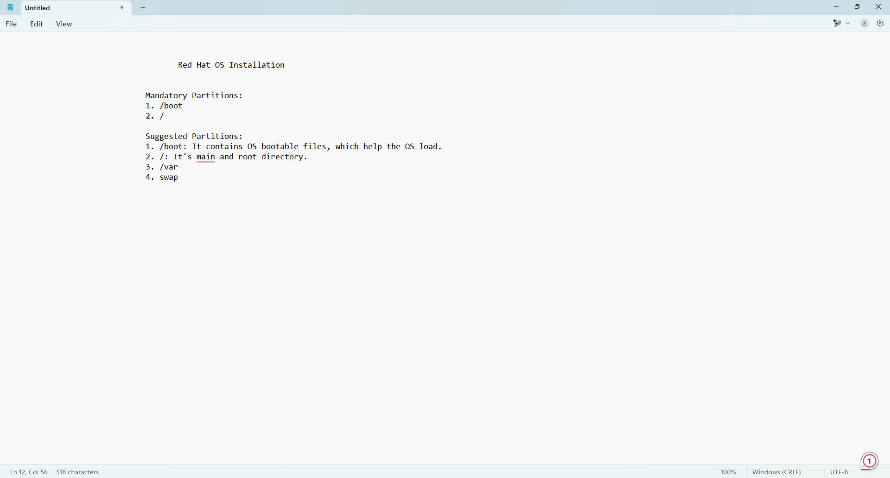
pyautogui.moveTo(206, 158)
pyautogui.click(215, 185)
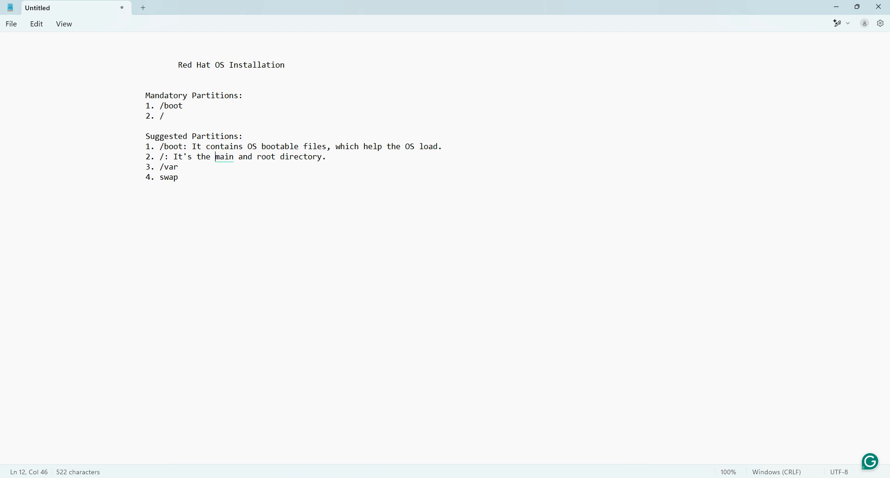
# - Try the suggested word "leading" in the / description and restore the word "main"
pyautogui.moveTo(224, 158)
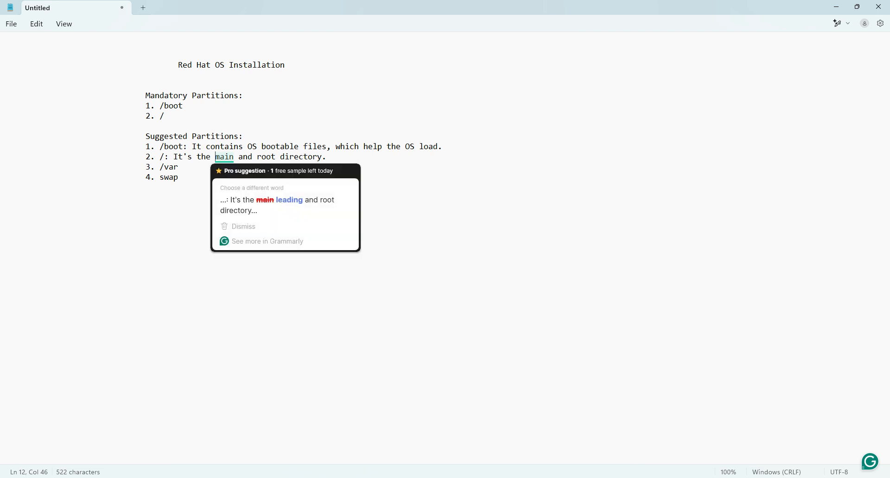
pyautogui.click(285, 200)
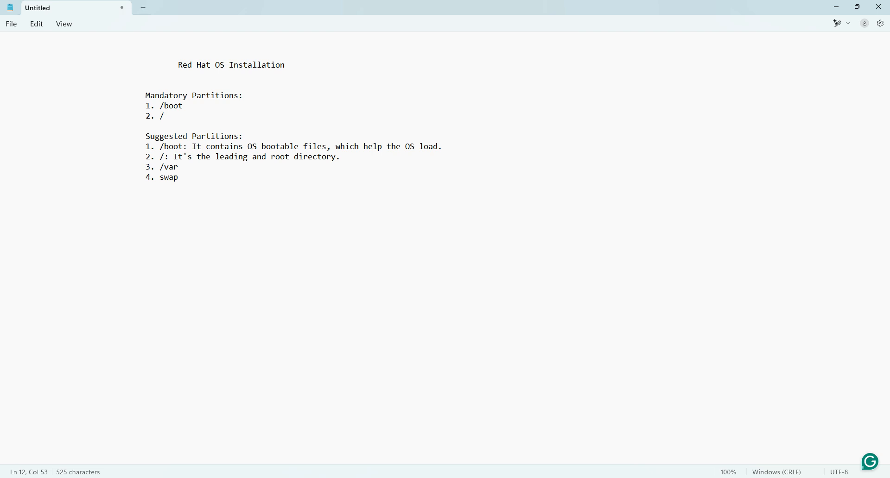
pyautogui.press('BackSpace')
pyautogui.press('BackSpace')
pyautogui.press('BackSpace')
pyautogui.press('BackSpace')
pyautogui.press('BackSpace')
pyautogui.press('BackSpace')
pyautogui.press('BackSpace')
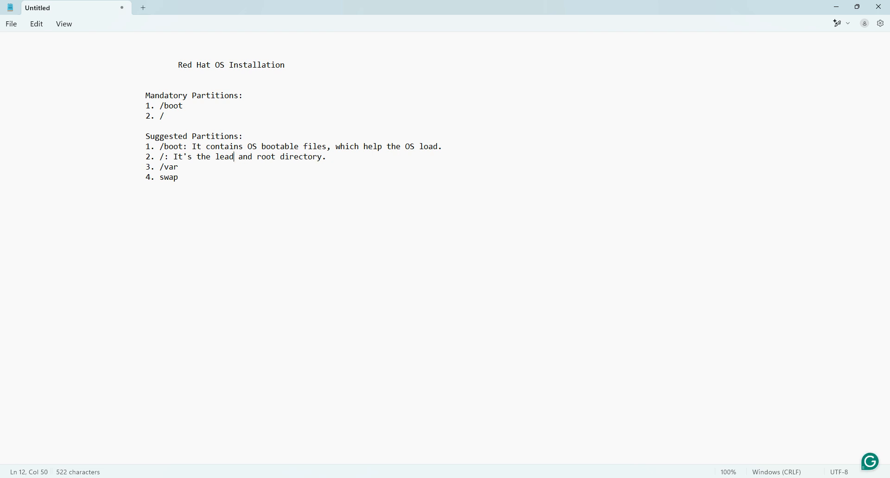
pyautogui.write('main')
# - Add a colon after /var in the suggested partitions and describe it as "It contains system activites data."
pyautogui.press('Down')
pyautogui.write(':')
pyautogui.write('It contains system ac')
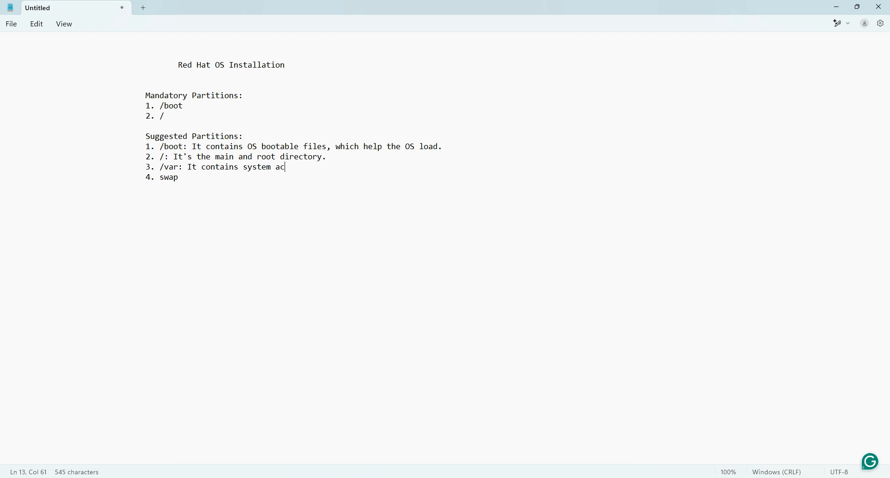
pyautogui.write('tivites')
pyautogui.write('data.')
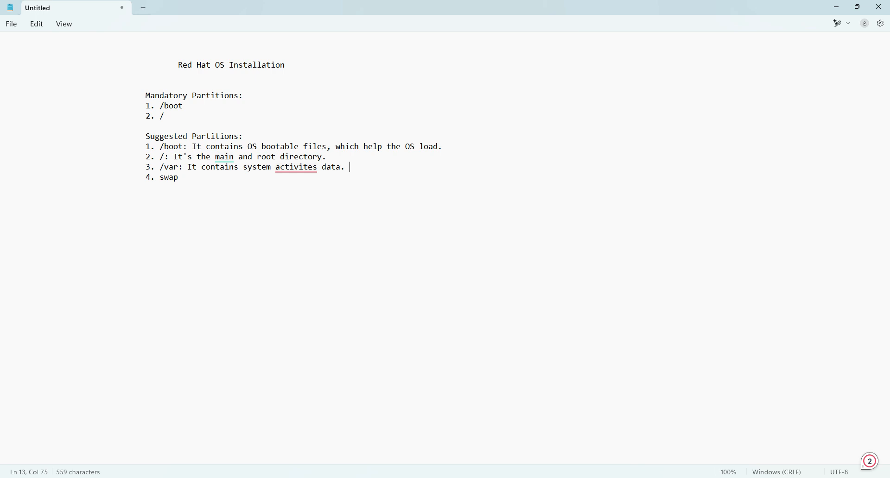
# - Extend the /var description with "The data get updated in the this direcroty. It holds the logs."
pyautogui.write('The data get updated in the v')
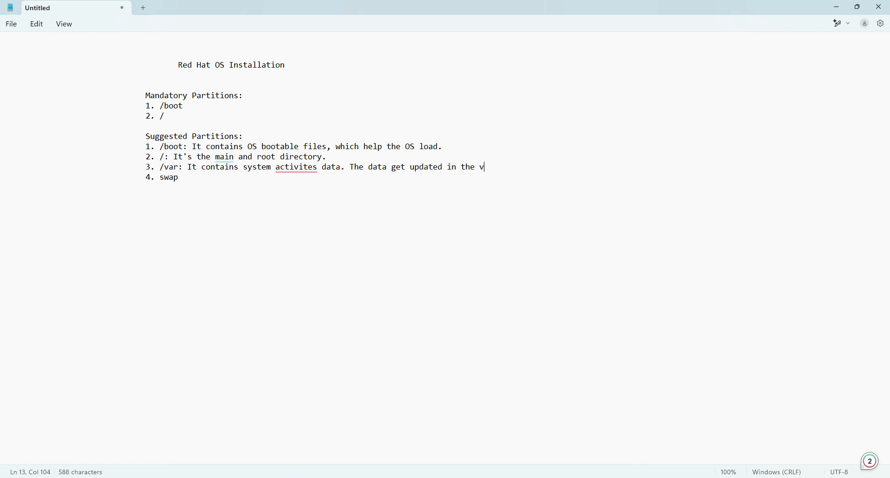
pyautogui.press('BackSpace')
pyautogui.write('this direcro')
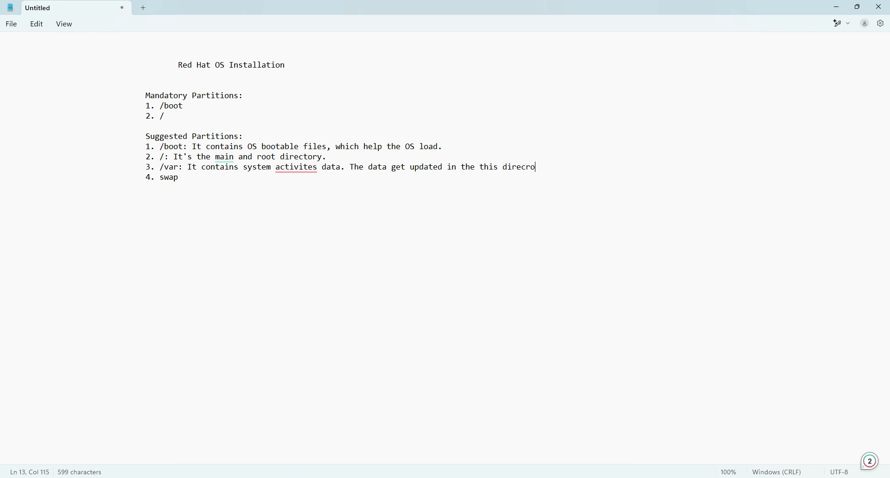
pyautogui.write('ty.')
pyautogui.write('It holds the logs.')
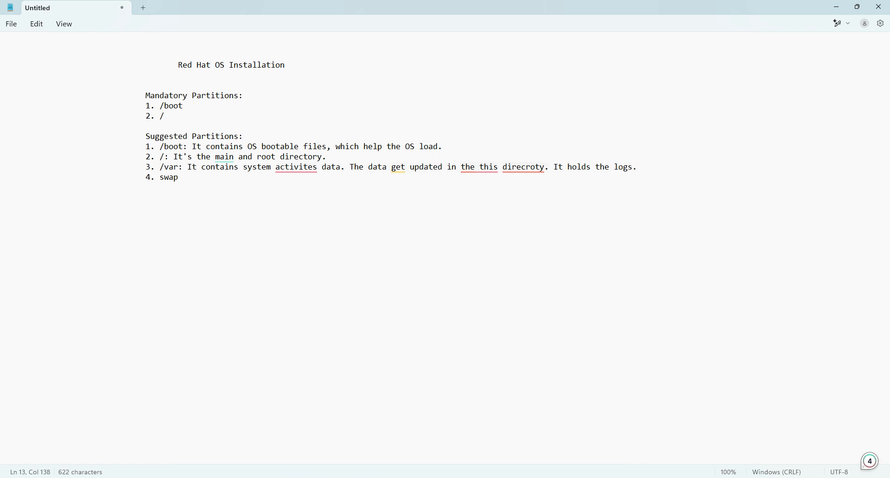
# - Add a colon after swap and describe it as "Swap is utilized when main memory is go out of complete use."
pyautogui.click(183, 178)
pyautogui.write(':')
pyautogui.write('Swap is')
pyautogui.press('BackSpace')
pyautogui.press('BackSpace')
pyautogui.write('is utilized when ')
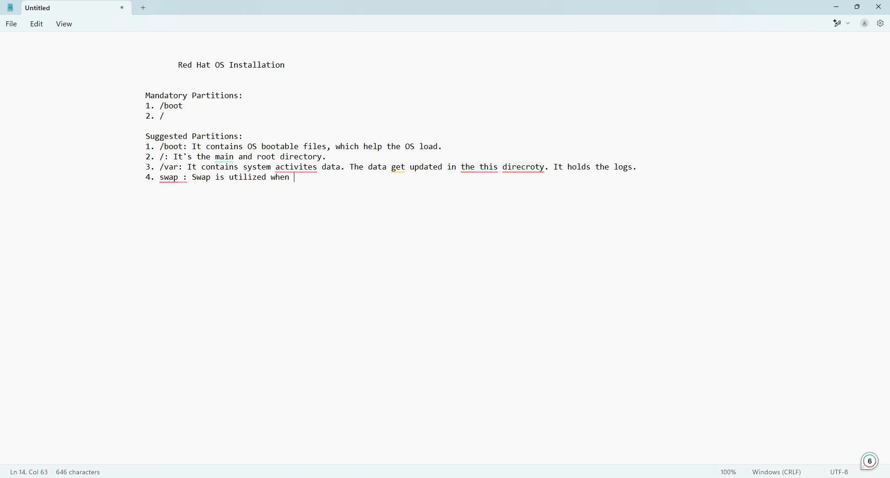
pyautogui.write('main mem')
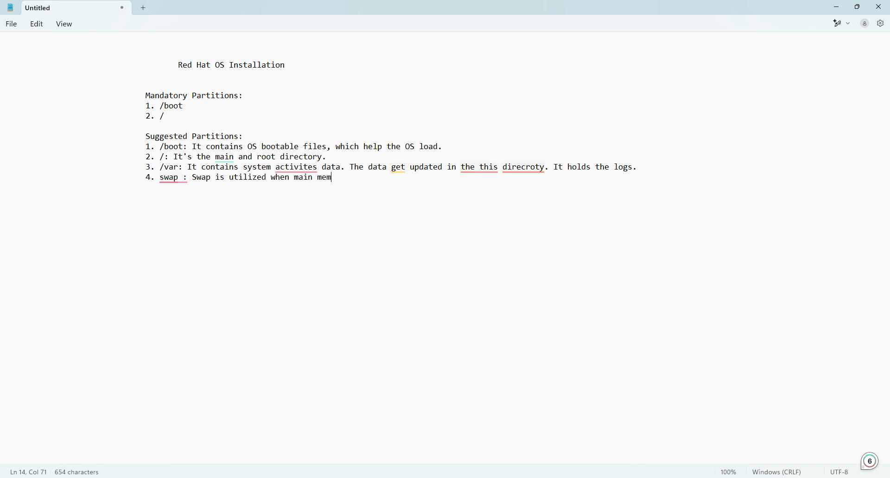
pyautogui.write('ory is go out of complete use.')
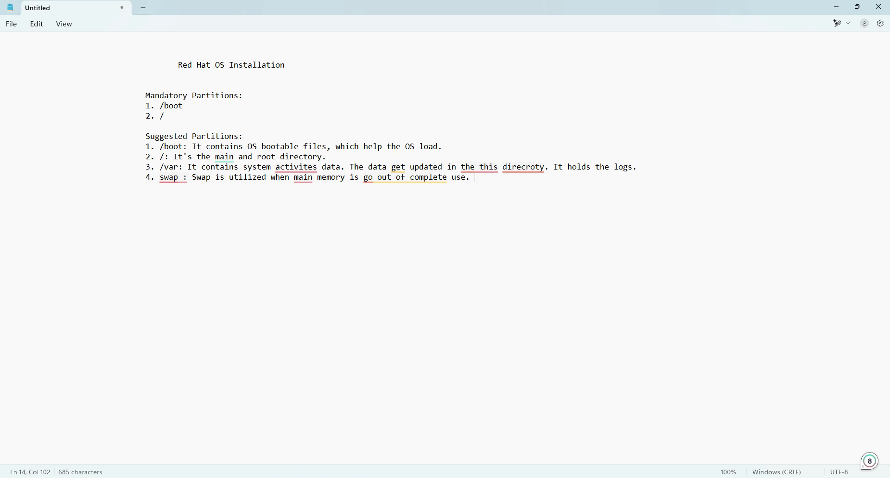
# - Extend the swap description with "RAM size is 4GB. then Swap is allocated 4GB or 8GB."
pyautogui.hotkey('alt', 'Tab')
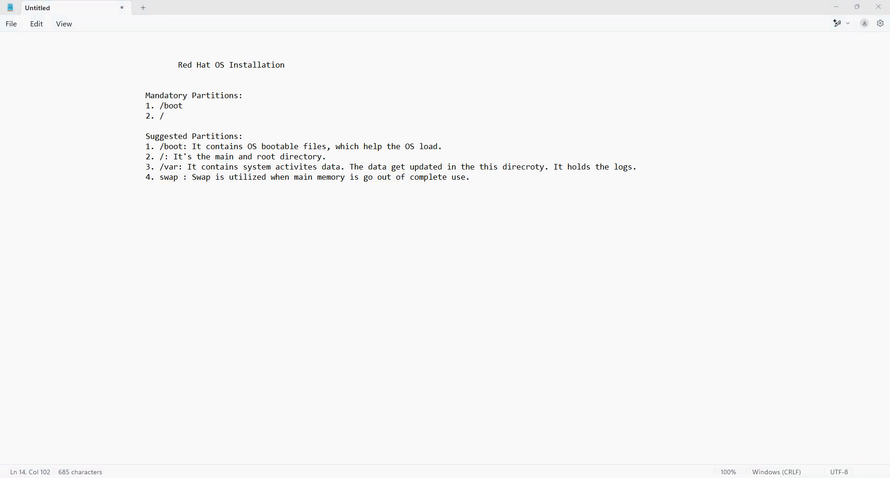
pyautogui.hotkey('alt', 'Tab')
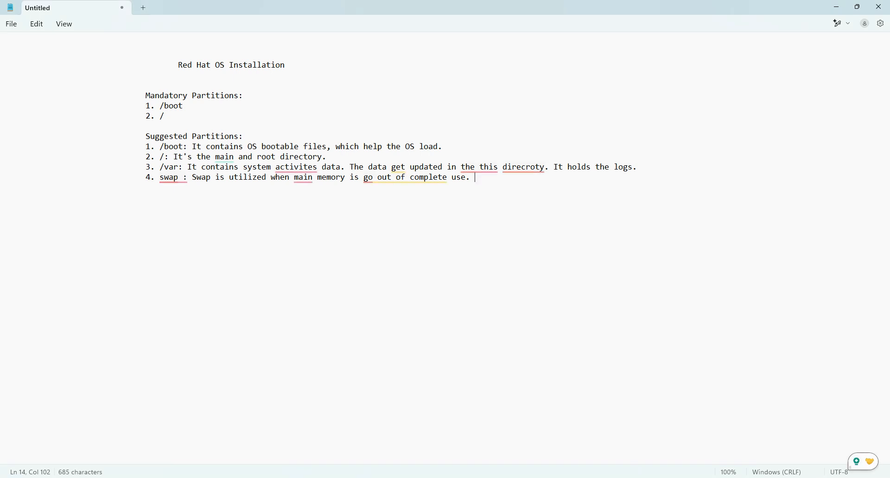
pyautogui.write('Ra')
pyautogui.press('BackSpace')
pyautogui.write('AM ')
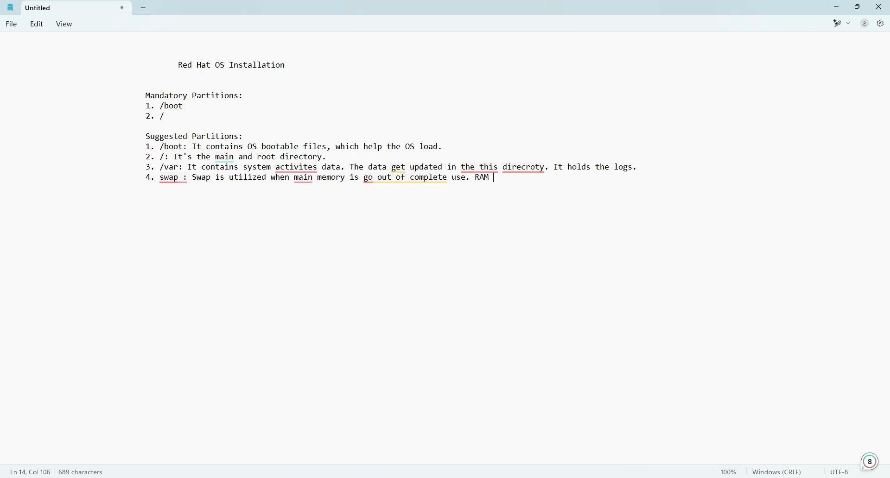
pyautogui.write('size is 4GB')
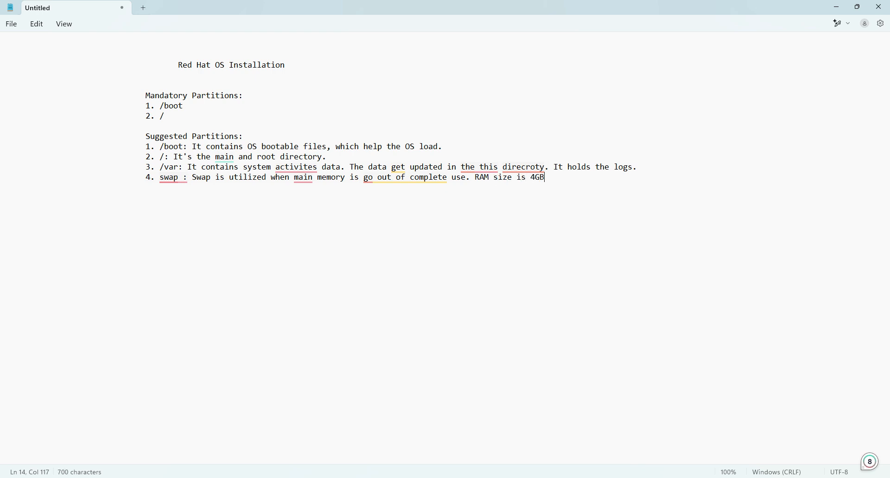
pyautogui.write('. then Swap is allocated ')
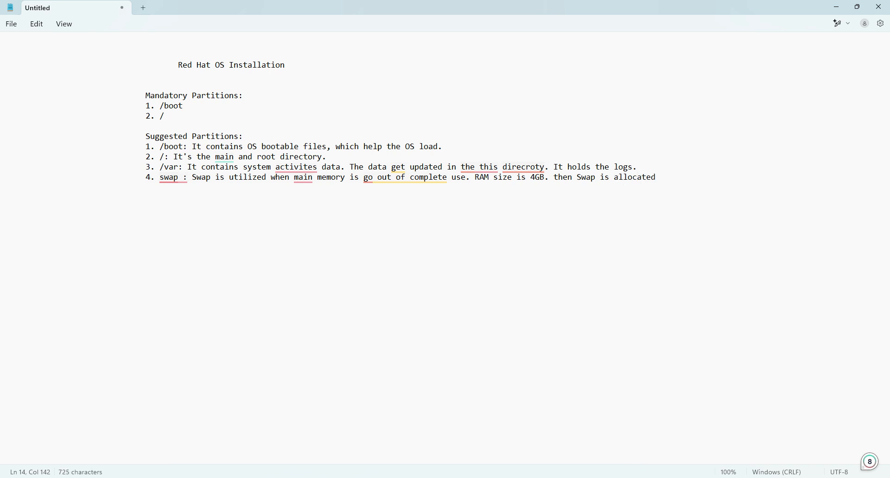
pyautogui.write('4GB or 8GB.')
# - Correct the misspelled words in the /var description to "activity" and "directory" using the spelling suggestions
pyautogui.moveTo(297, 168)
pyautogui.click(293, 195)
pyautogui.moveTo(519, 168)
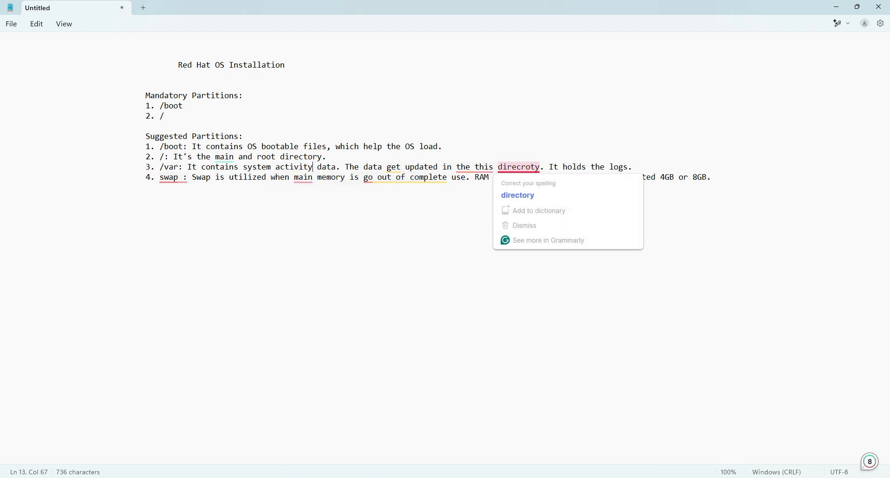
pyautogui.click(516, 195)
pyautogui.moveTo(475, 168)
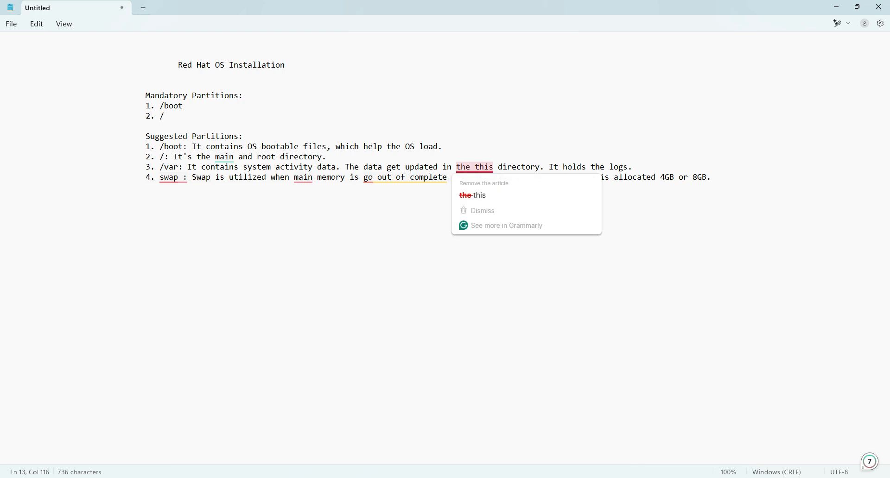
# - Accept the suggestion to insert "the" before "main memory" in the swap description
pyautogui.moveTo(409, 178)
pyautogui.click(284, 178)
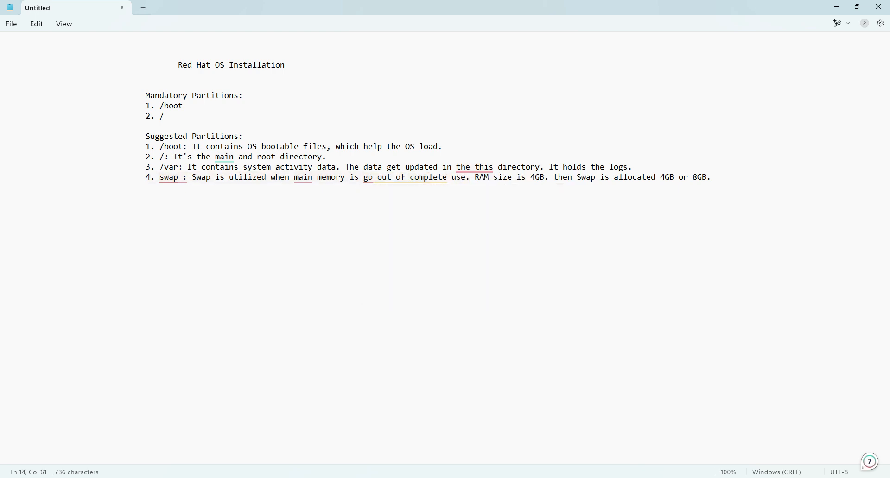
pyautogui.moveTo(304, 178)
pyautogui.click(312, 204)
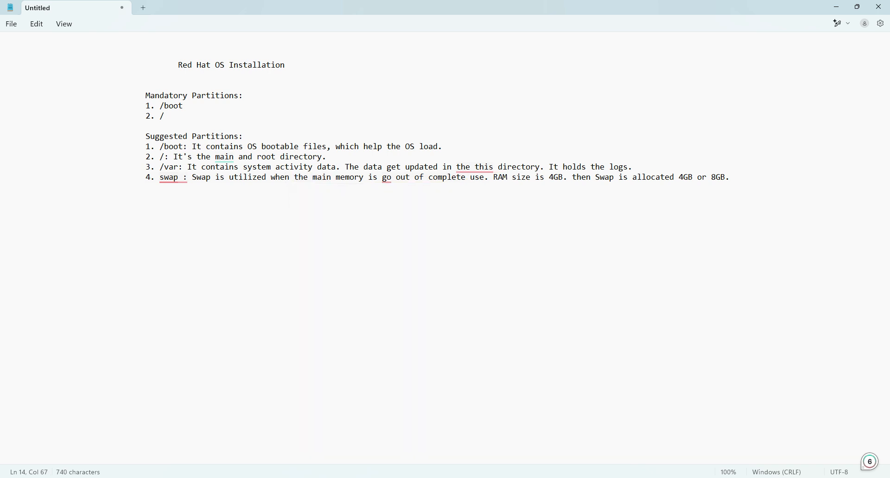
pyautogui.click(735, 178)
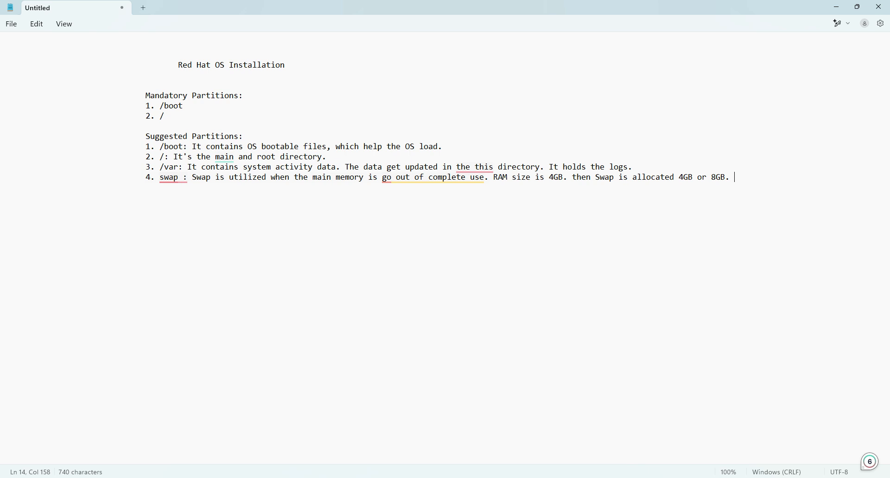
# - Add "====> 512 MB" after the /boot description as its partition size
pyautogui.click(471, 147)
pyautogui.write('====> 5')
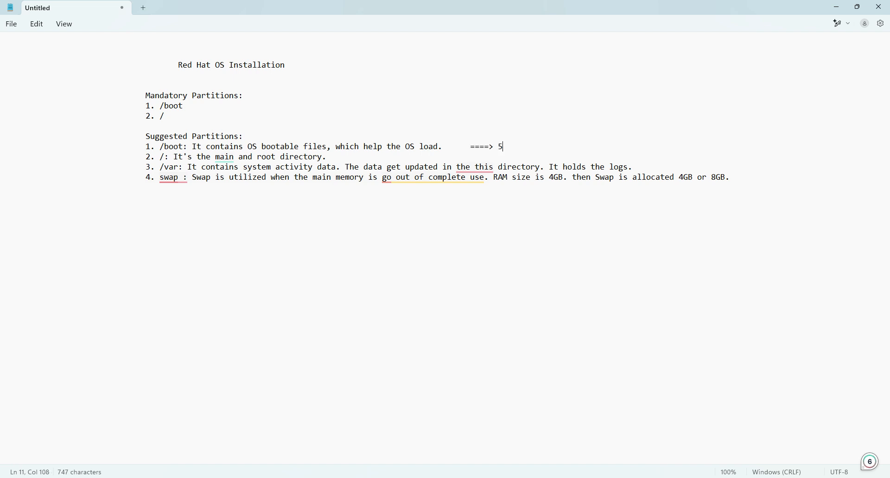
pyautogui.write('12 MB')
# - Add "====> 6GB" after the / description, aligned under the /boot size arrow
pyautogui.click(331, 157)
pyautogui.moveTo(475, 168)
pyautogui.press('Left')
pyautogui.write('====')
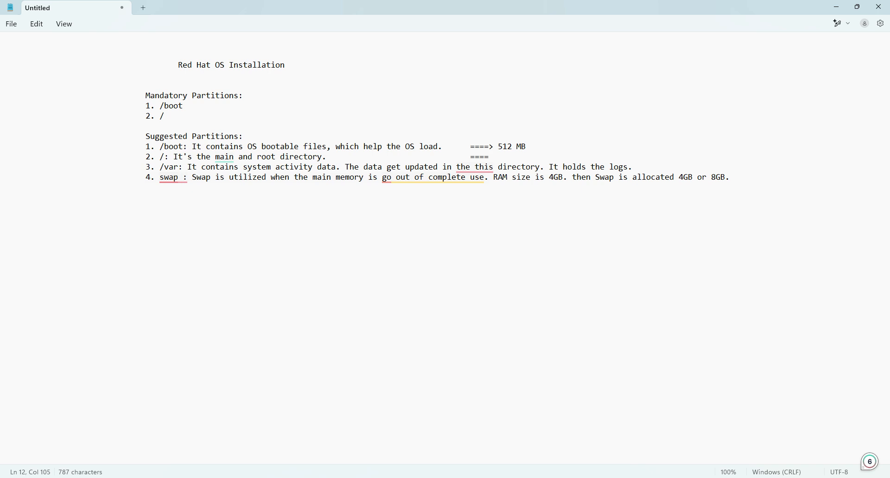
pyautogui.write('.')
pyautogui.press('BackSpace')
pyautogui.write('>  6GB')
# - Add the sizes "==> 4GB" after the swap description and "==> 5GB" after the /var description
pyautogui.press('Right')
pyautogui.press('Right')
pyautogui.press('Right')
pyautogui.press('Right')
pyautogui.press('Right')
pyautogui.press('Right')
pyautogui.press('Right')
pyautogui.press('Right')
pyautogui.press('Right')
pyautogui.press('Right')
pyautogui.press('Right')
pyautogui.press('Right')
pyautogui.press('Right')
pyautogui.press('Right')
pyautogui.press('Right')
pyautogui.press('Right')
pyautogui.press('Right')
pyautogui.press('Right')
pyautogui.press('Right')
pyautogui.press('Right')
pyautogui.write('==.')
pyautogui.press('BackSpace')
pyautogui.write('> 4Gb')
pyautogui.press('BackSpace')
pyautogui.write('B==> 5GB')
# - Change the size noted for the suggested / partition to 9GB
pyautogui.press('Up')
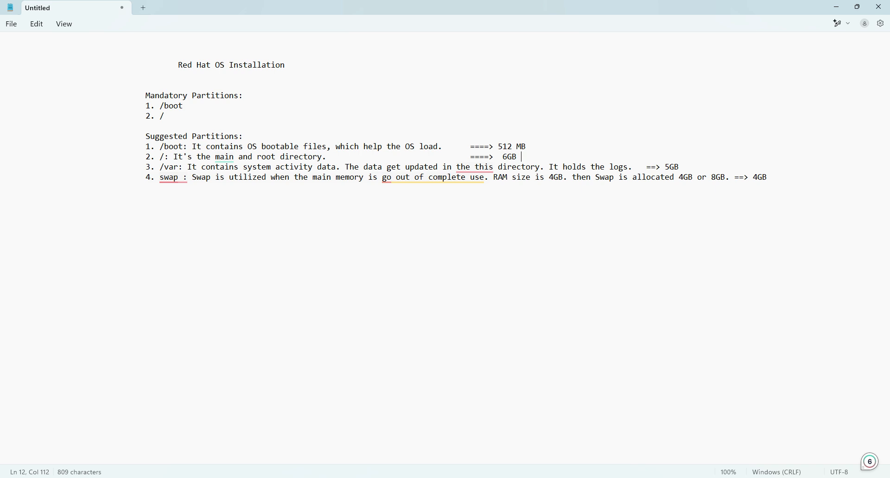
pyautogui.click(508, 157)
pyautogui.press('BackSpace')
pyautogui.write('9')
# - Note the partitioning method as Standard Method beside the /boot size and as LVM beside the / size
pyautogui.click(536, 146)
pyautogui.write('Standard Method')
pyautogui.press('Down')
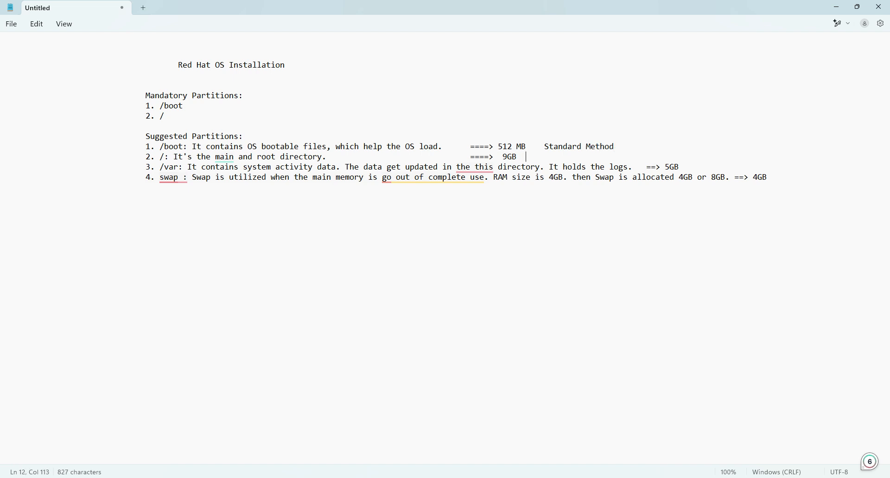
pyautogui.press('Left')
pyautogui.press('Left')
pyautogui.write('LVM')
# - Note LVM as the partitioning method beside both the /var and swap sizes
pyautogui.click(679, 167)
pyautogui.write('LVM')
pyautogui.click(767, 177)
pyautogui.write('LVM')
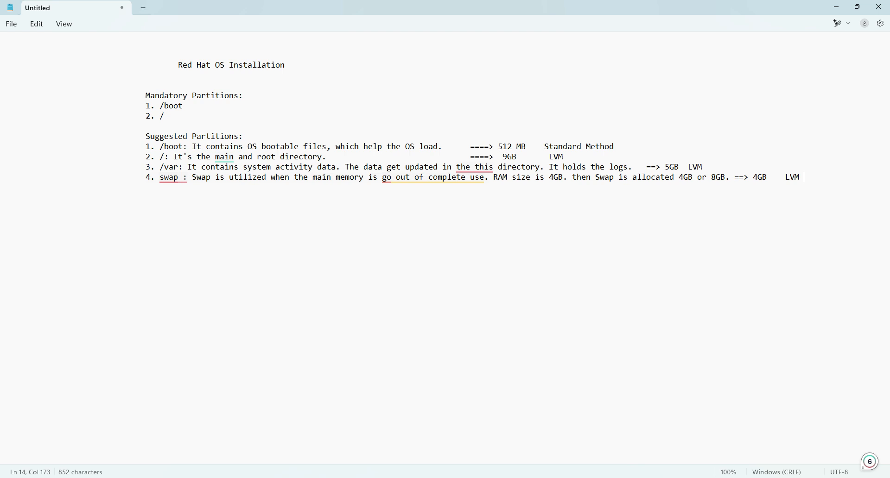
# - Switch to the tst-vm-2 console in Chrome, set the storage configuration to Custom and proceed to manual partitioning
pyautogui.moveTo(426, 477)
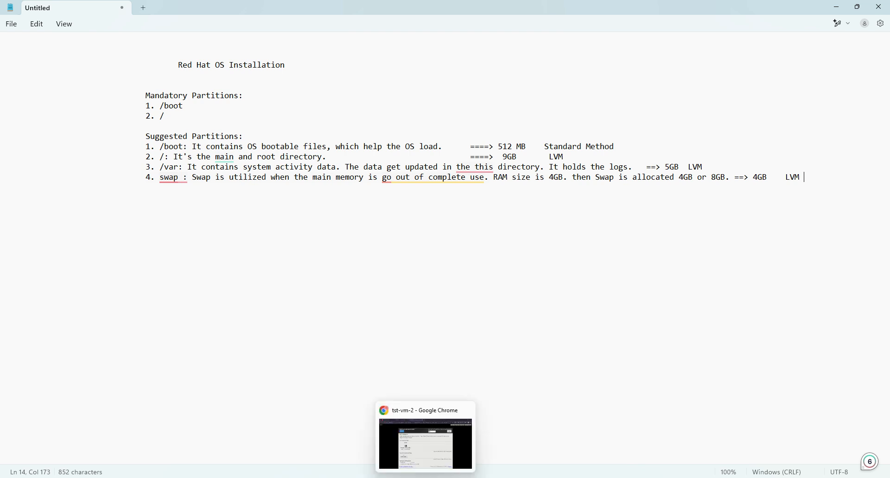
pyautogui.click(426, 444)
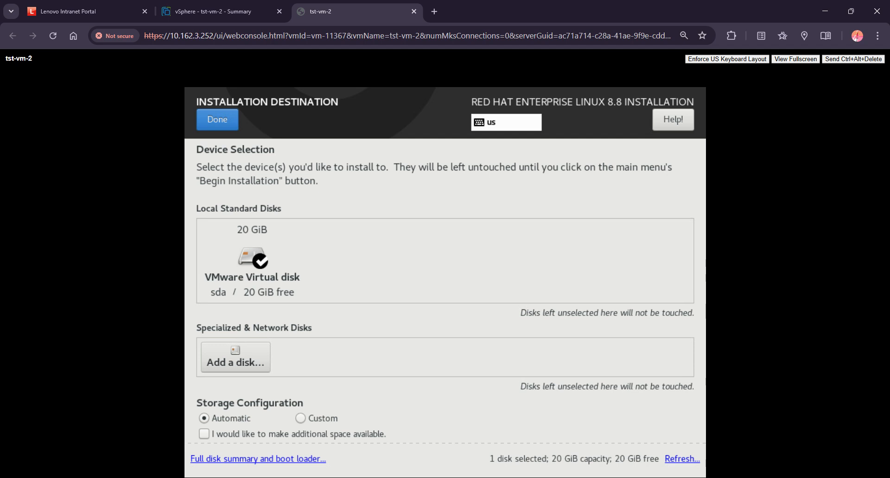
pyautogui.click(300, 418)
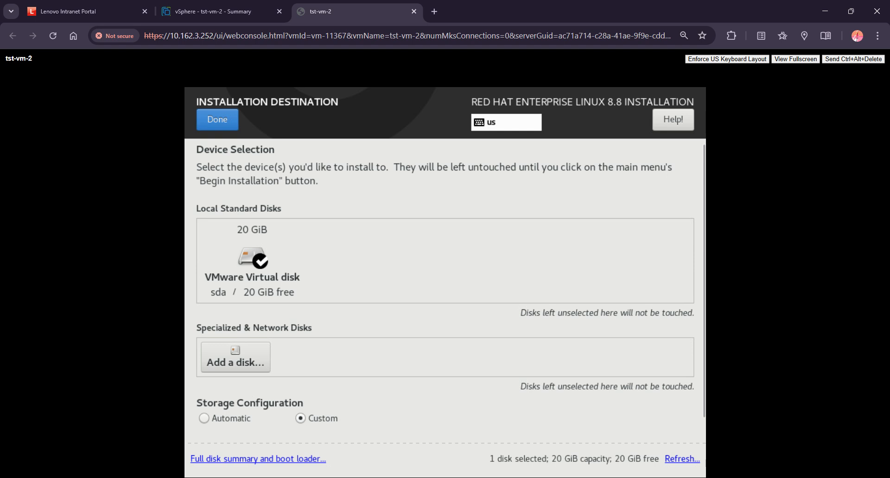
pyautogui.click(218, 119)
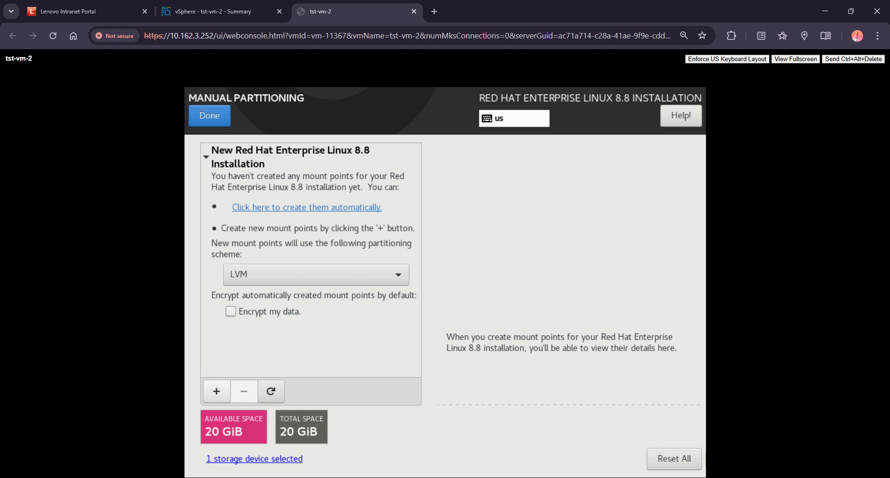
# - Add a /boot mount point with a desired capacity of 512, using Standard Partition as its device type
pyautogui.click(215, 391)
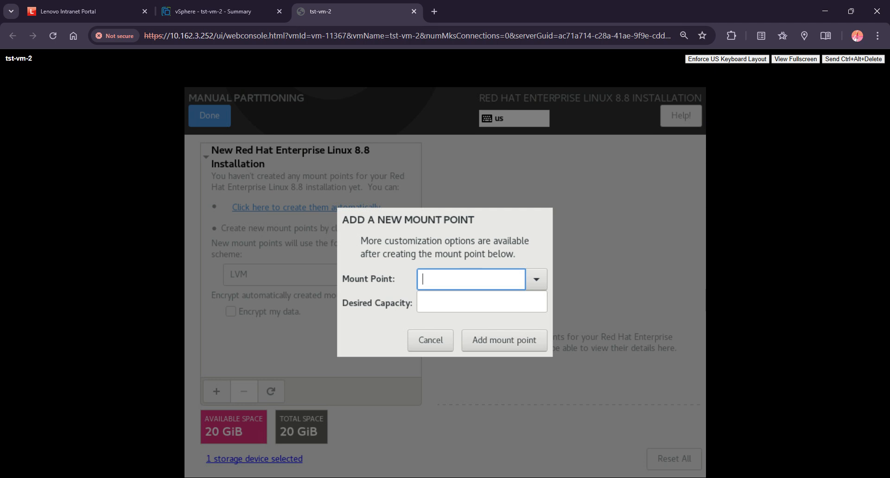
pyautogui.write('/b')
pyautogui.press('Down')
pyautogui.press('Return')
pyautogui.click(482, 302)
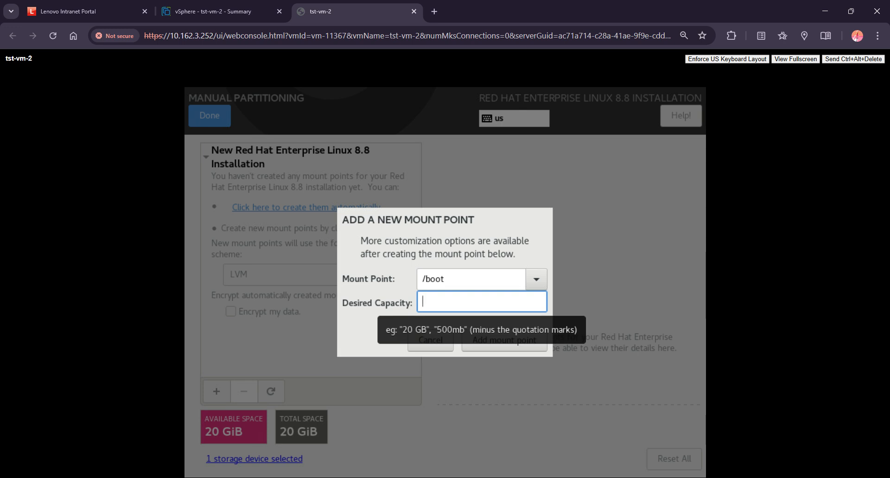
pyautogui.write('512')
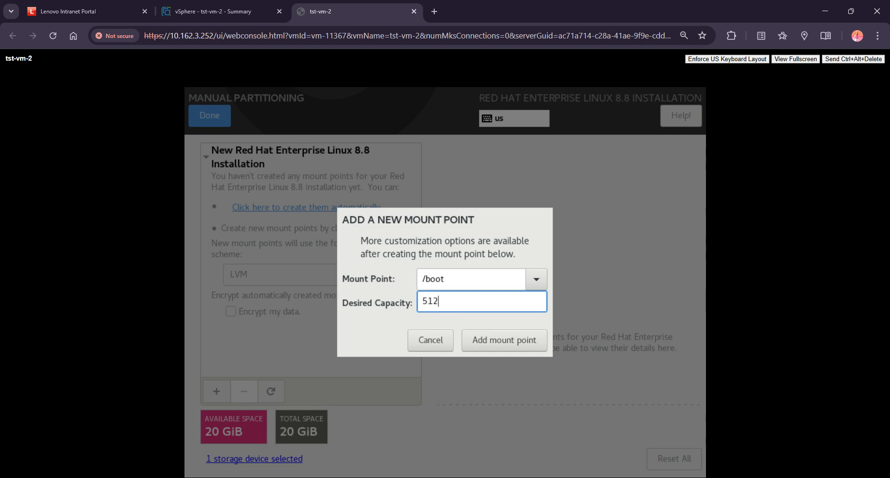
pyautogui.click(503, 340)
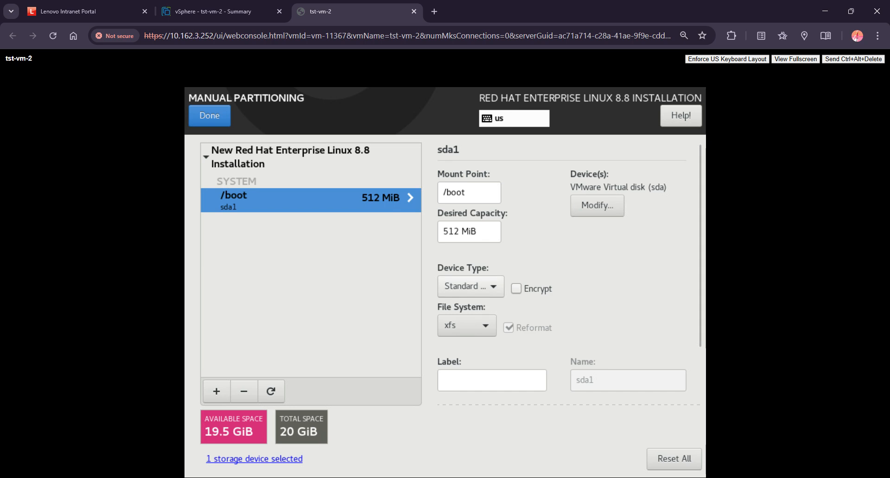
pyautogui.click(470, 287)
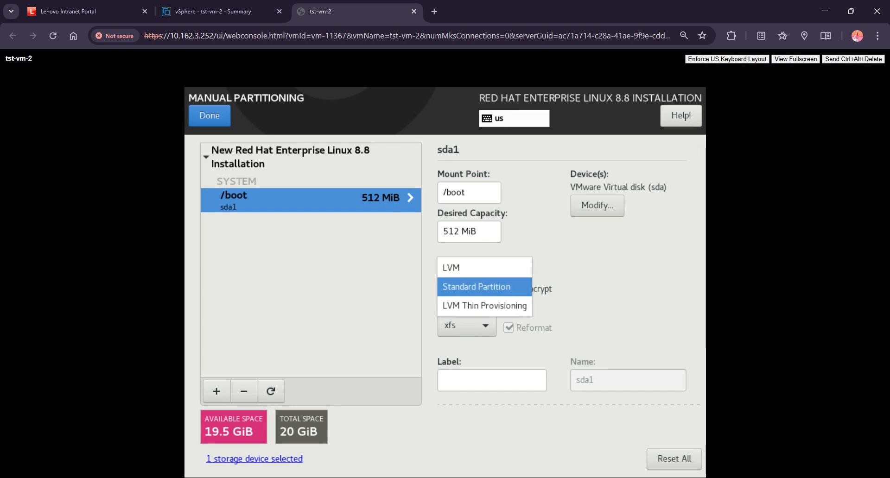
pyautogui.click(476, 287)
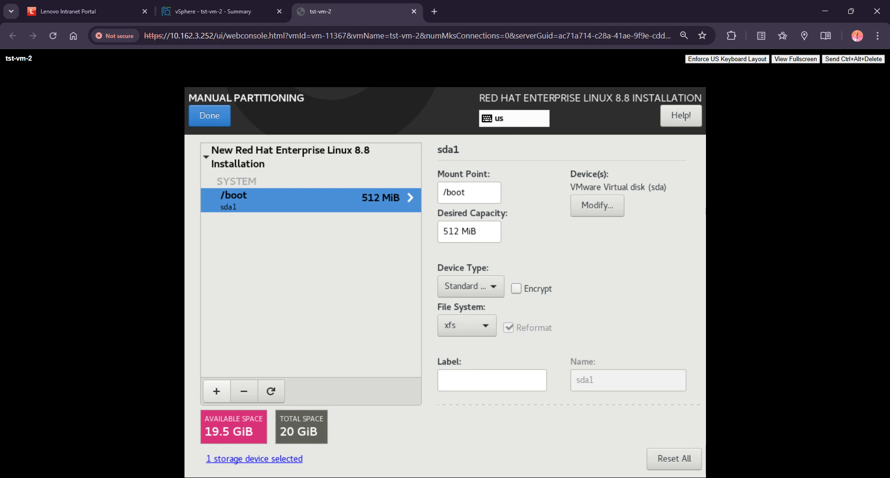
# - Begin a new mount point for /var and check its planned size in the Notepad notes
pyautogui.click(216, 391)
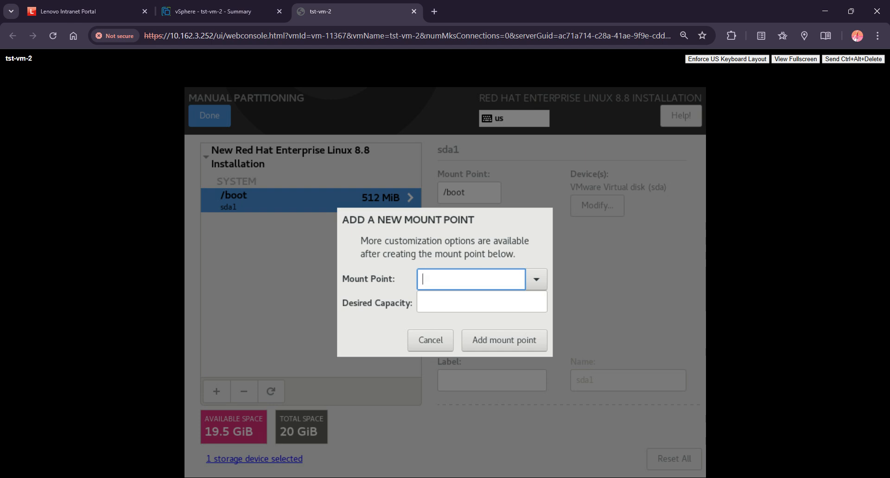
pyautogui.write('/')
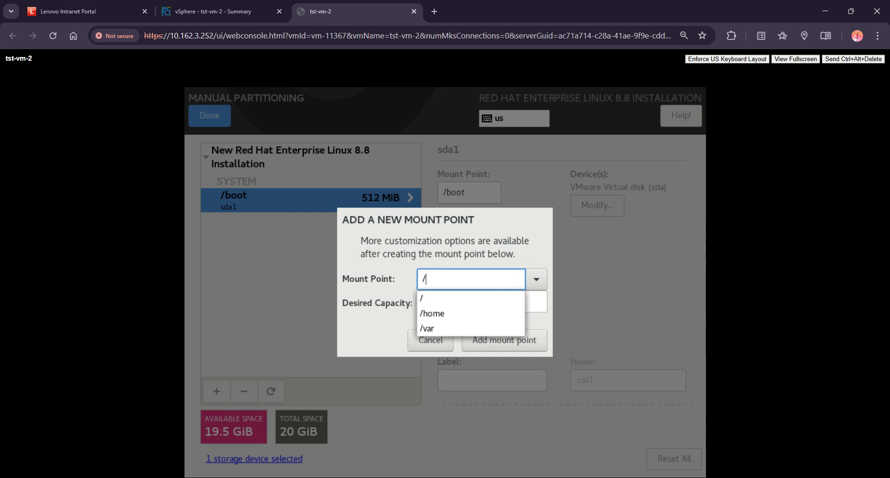
pyautogui.press('Down')
pyautogui.press('Down')
pyautogui.press('Down')
pyautogui.press('Return')
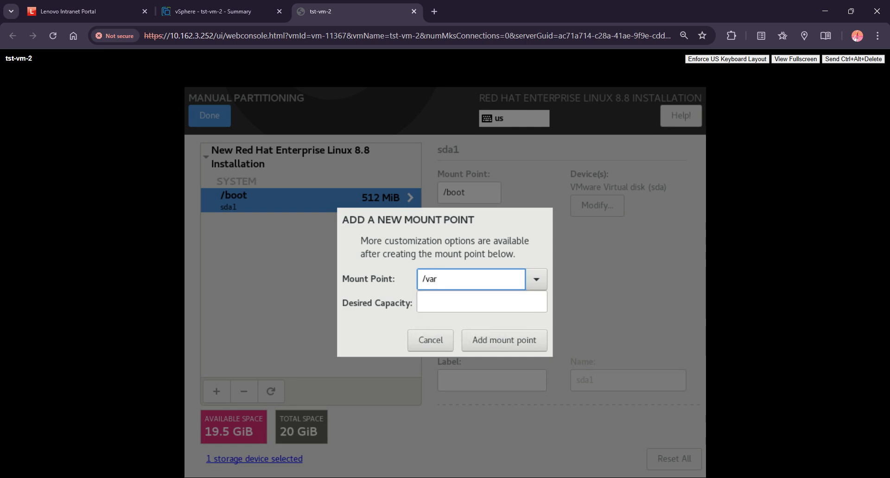
pyautogui.press('Tab')
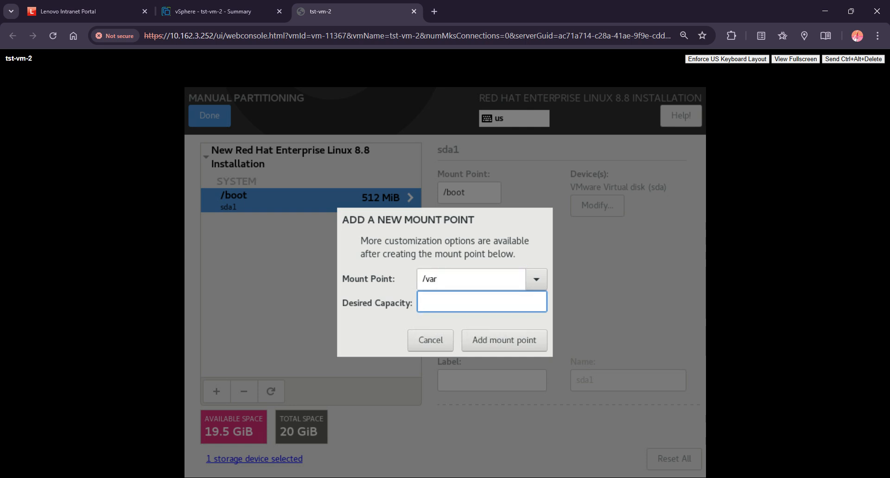
pyautogui.hotkey('alt', 'Tab')
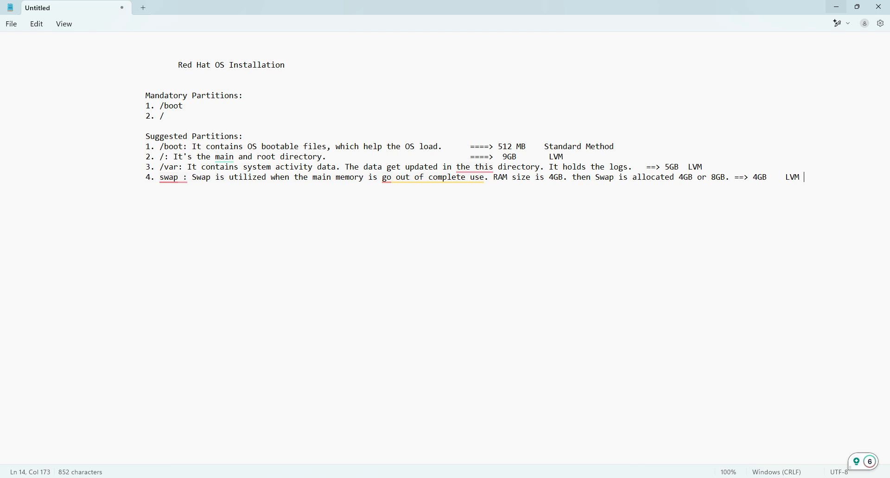
pyautogui.click(836, 7)
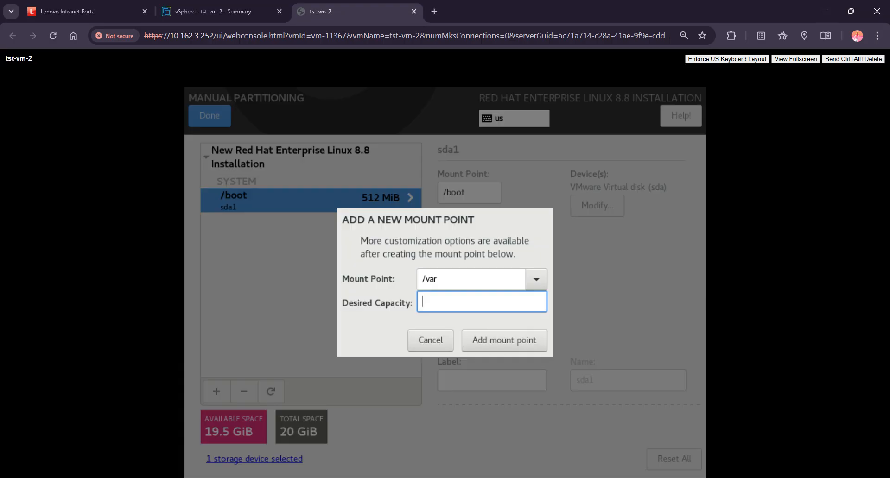
# - Open Calculator and multiply 5 by 1024 to convert the /var size from GB to MB
pyautogui.press('super')
pyautogui.write('ca')
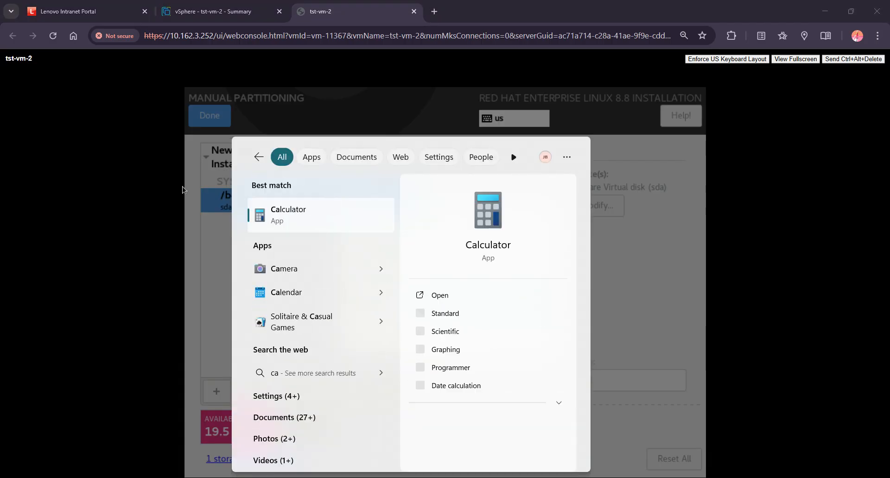
pyautogui.press('Return')
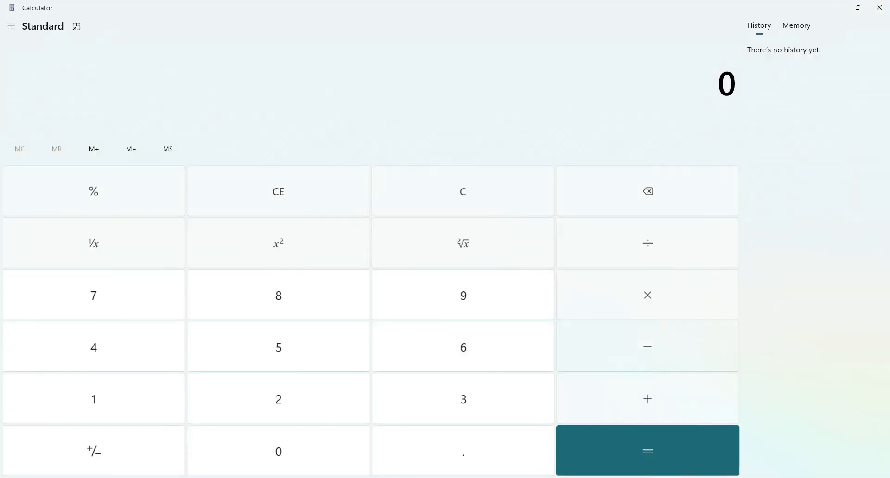
pyautogui.press('5')
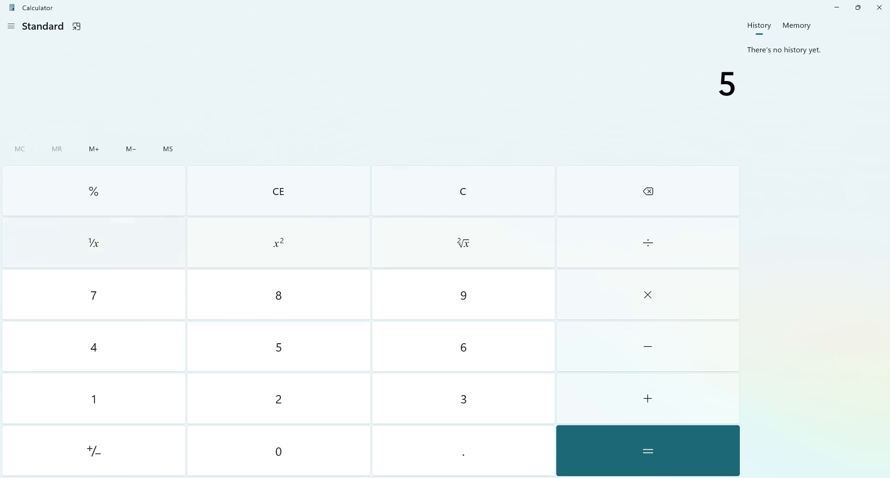
pyautogui.press('*')
pyautogui.press('1')
pyautogui.press('0')
pyautogui.press('2')
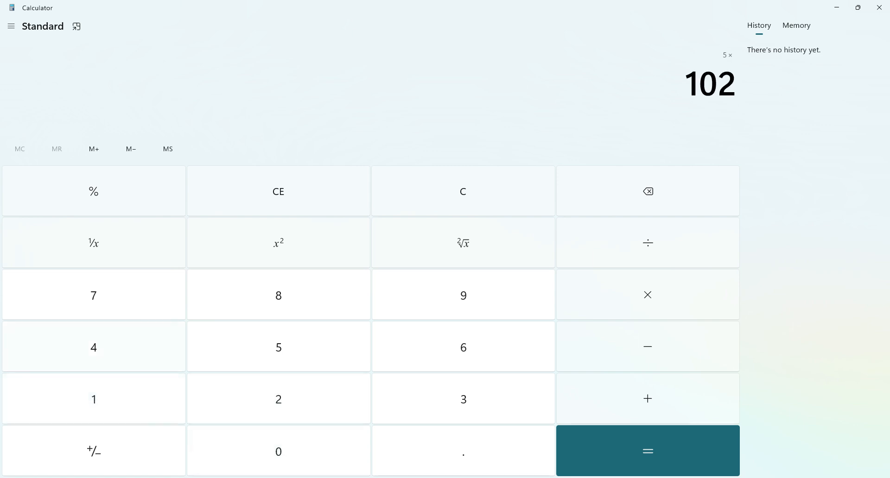
pyautogui.press('4')
pyautogui.press('Return')
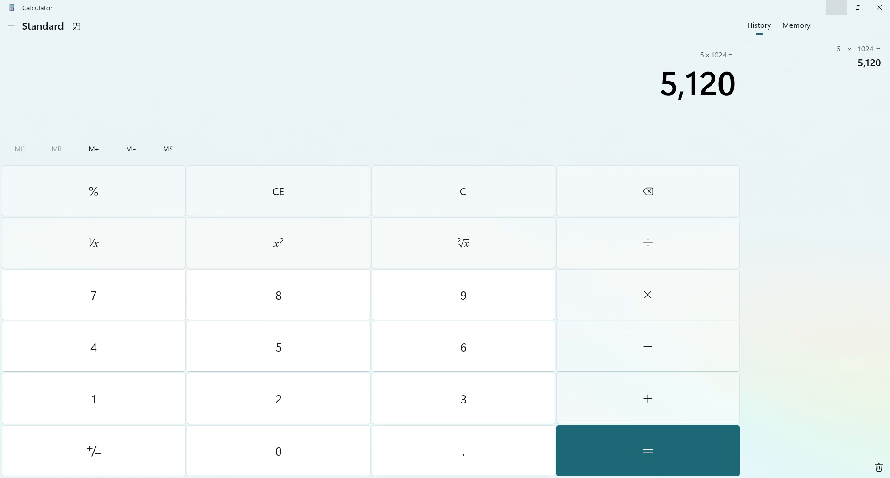
# - Return to the VM console, set the /var desired capacity to 5120 and add the mount point
pyautogui.click(837, 8)
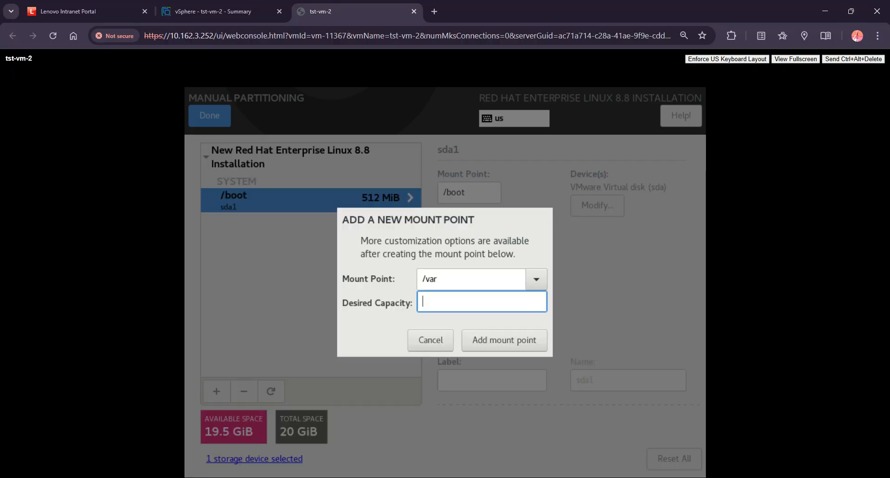
pyautogui.write('5120')
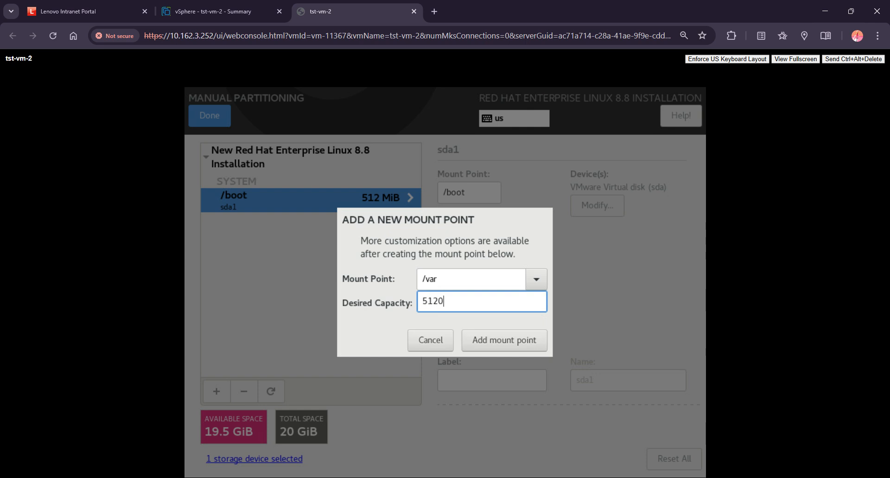
pyautogui.press('Tab')
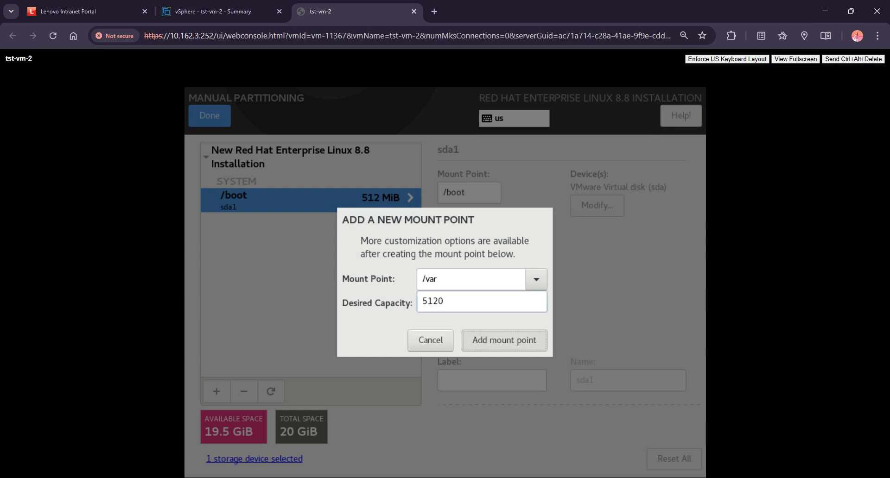
pyautogui.press('Return')
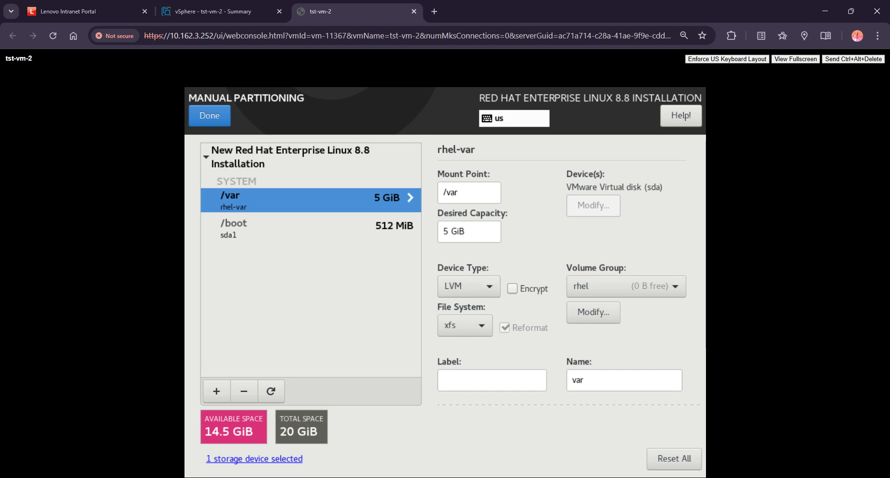
# - Begin another new mount point and choose swap as its type
pyautogui.click(216, 391)
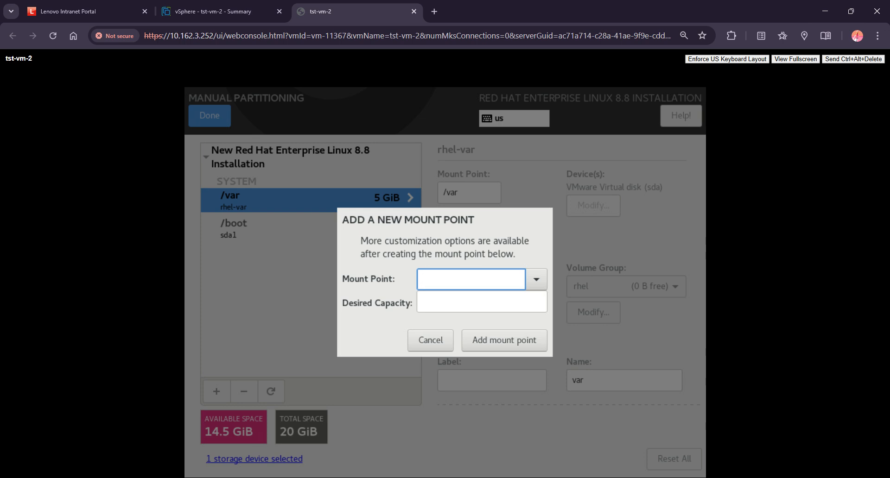
pyautogui.write('swap')
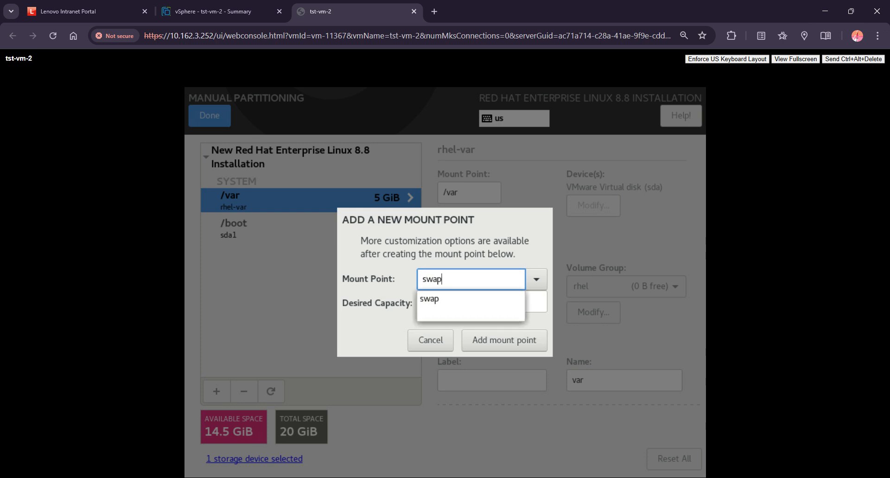
pyautogui.press('Down')
pyautogui.press('Return')
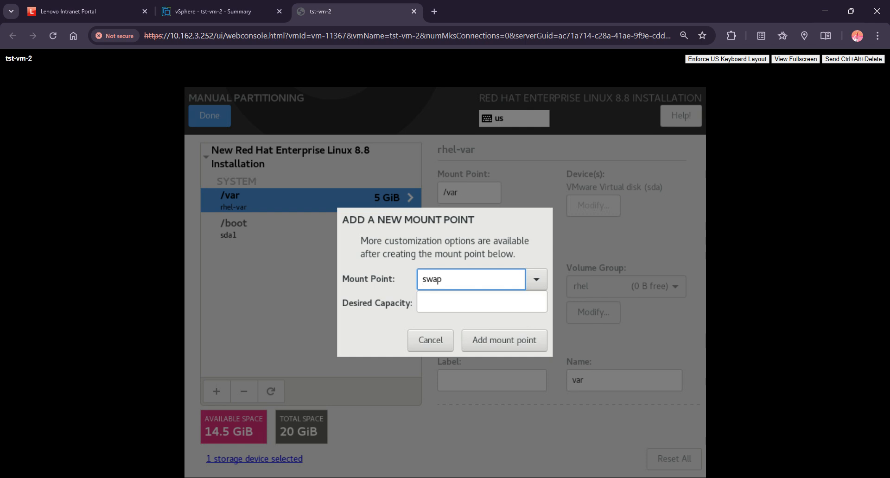
pyautogui.click(481, 302)
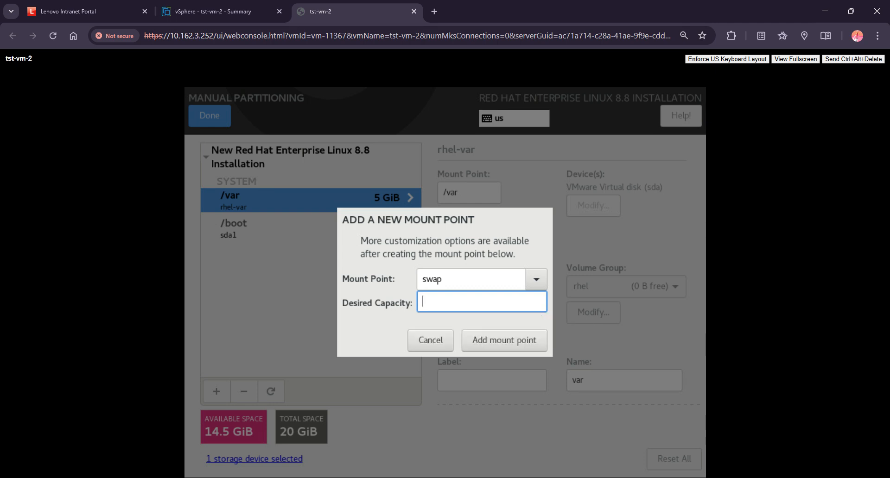
# - Switch to Calculator, clear the previous result and multiply 4 by 1024 for the swap size in MB
pyautogui.hotkey('alt', 'Tab')
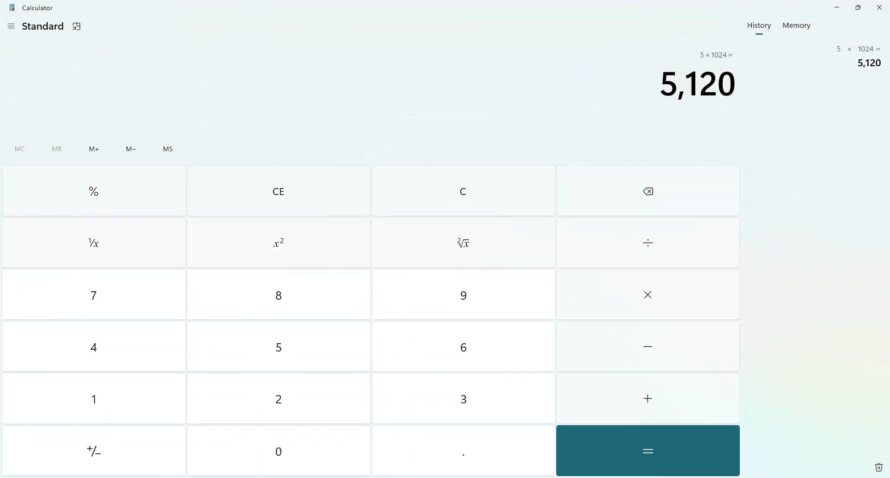
pyautogui.press('Escape')
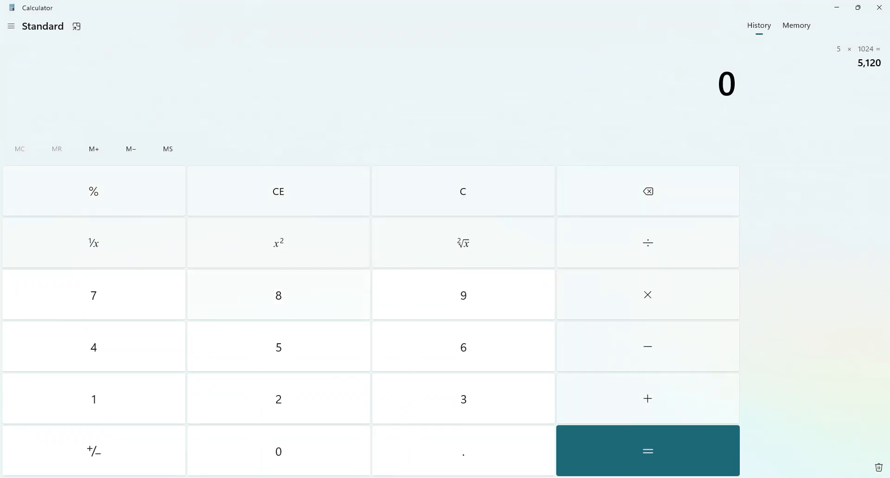
pyautogui.press('4')
pyautogui.press('*')
pyautogui.press('1')
pyautogui.press('0')
pyautogui.press('2')
pyautogui.press('4')
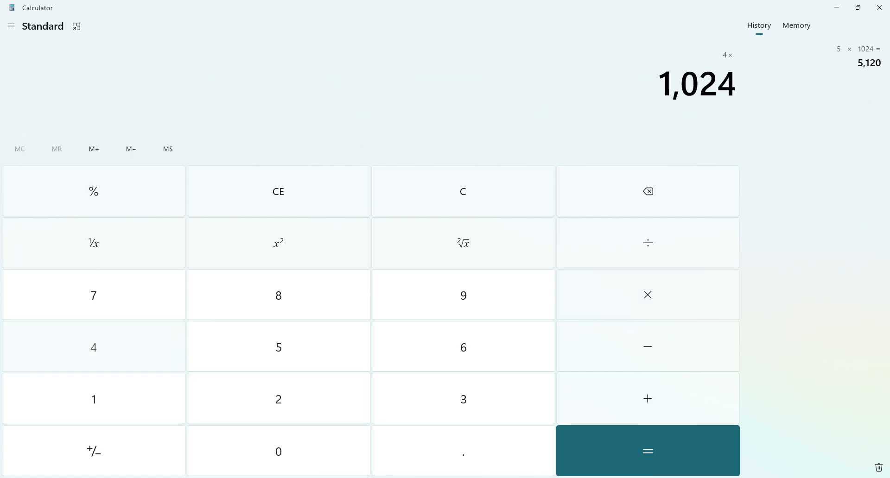
pyautogui.press('Return')
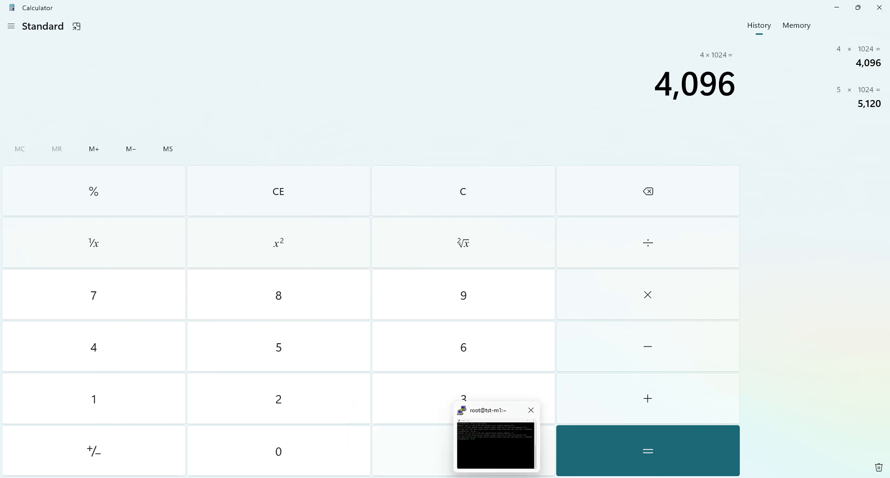
# - Return to the VM console, set the swap desired capacity to 4096 and add the mount point
pyautogui.click(416, 477)
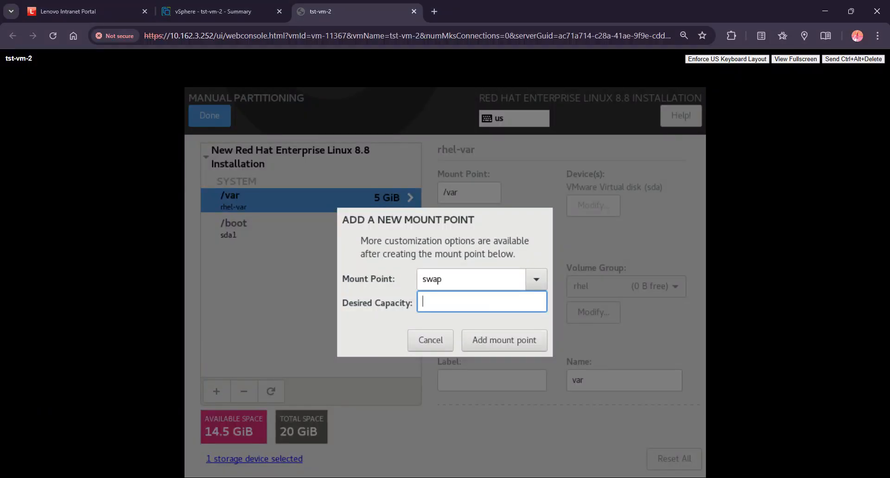
pyautogui.write('4096')
pyautogui.click(504, 341)
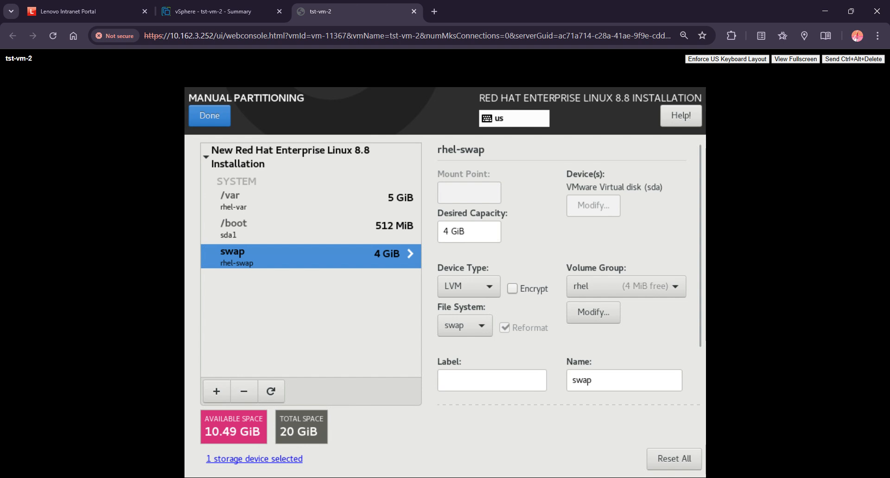
# - Add a new mount point for / with the desired capacity left blank
pyautogui.click(216, 391)
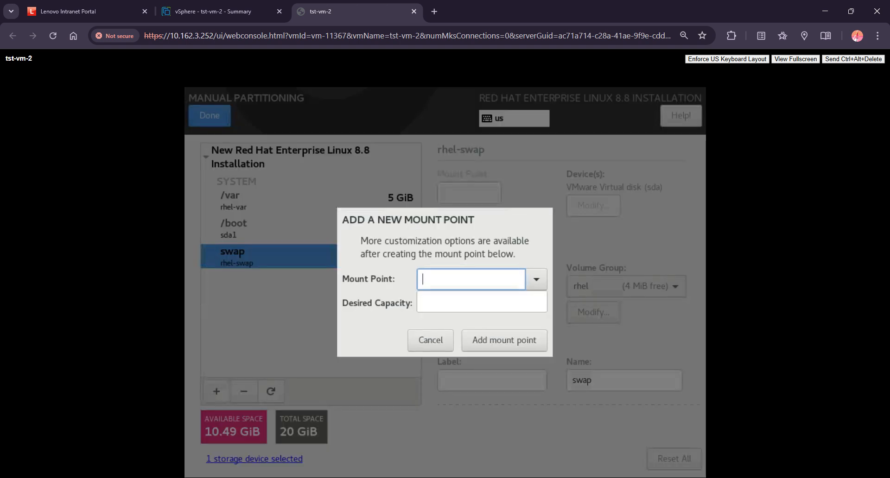
pyautogui.write('/')
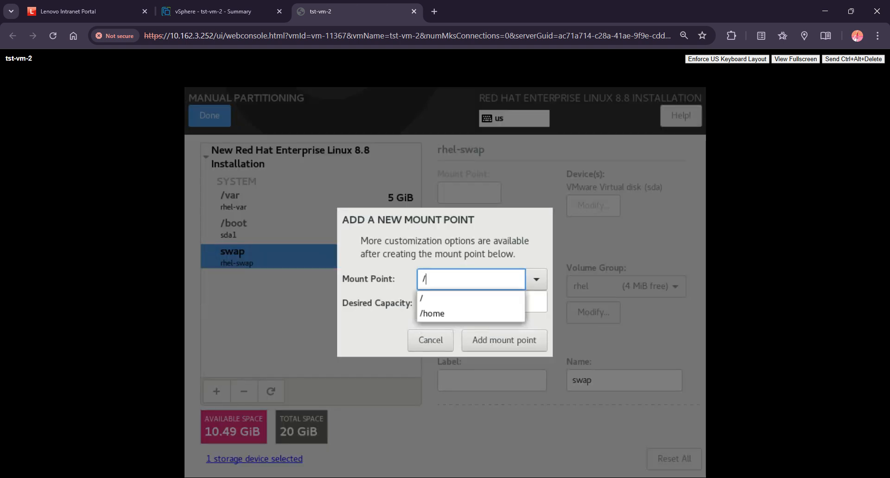
pyautogui.press('Down')
pyautogui.click(464, 299)
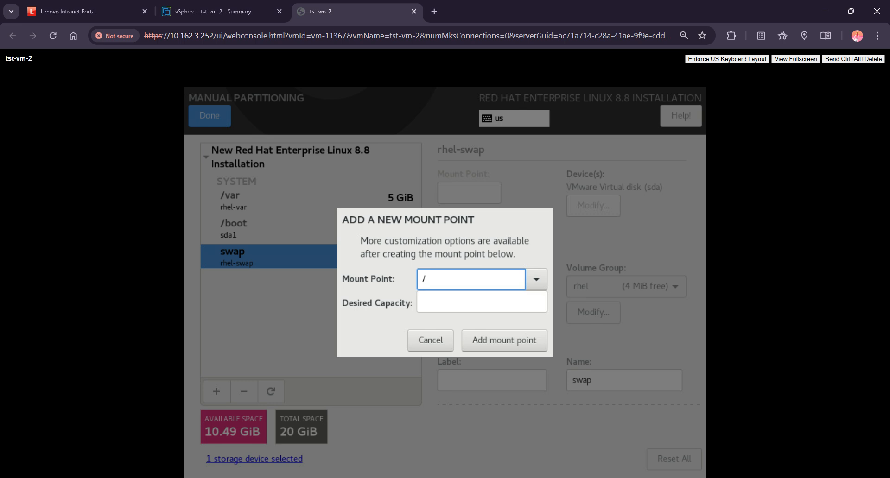
pyautogui.click(504, 340)
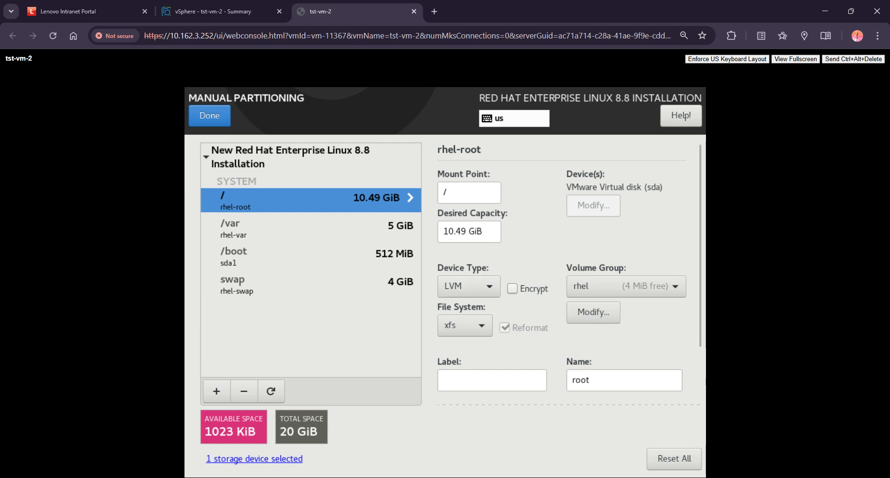
# - Review the /var, swap and /boot partitions, finish manual partitioning and accept the summary of changes
pyautogui.click(311, 229)
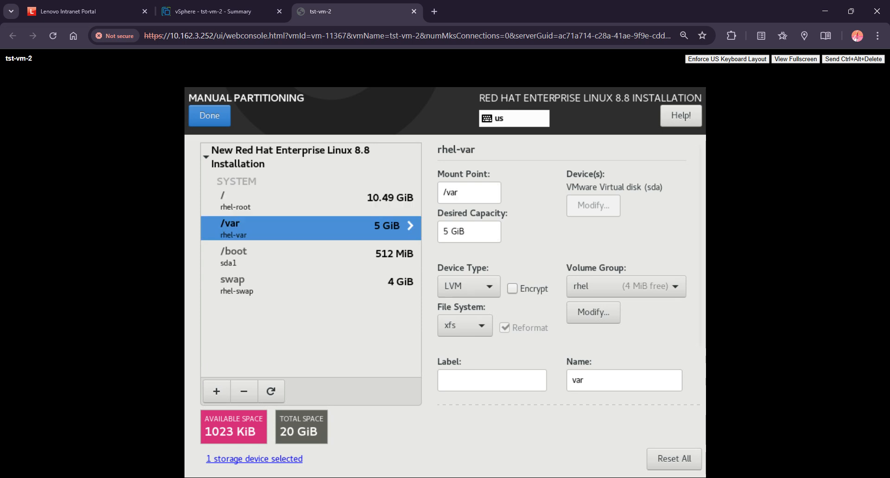
pyautogui.click(310, 284)
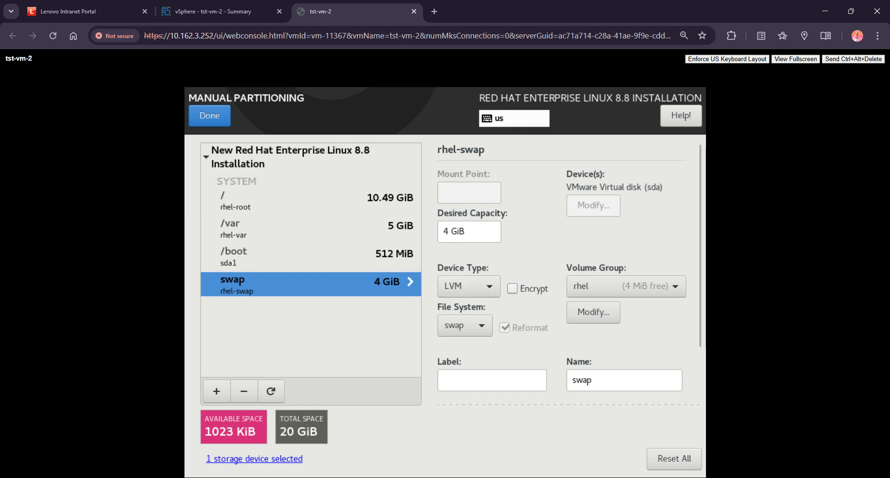
pyautogui.click(310, 256)
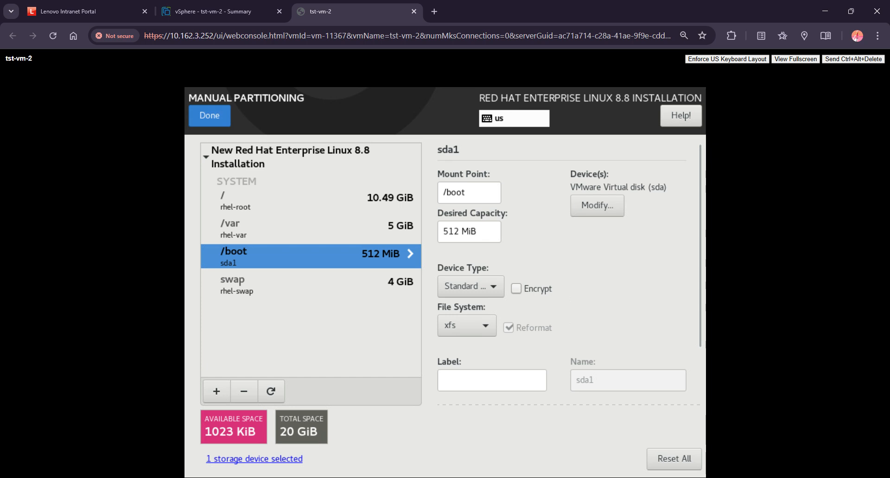
pyautogui.click(209, 116)
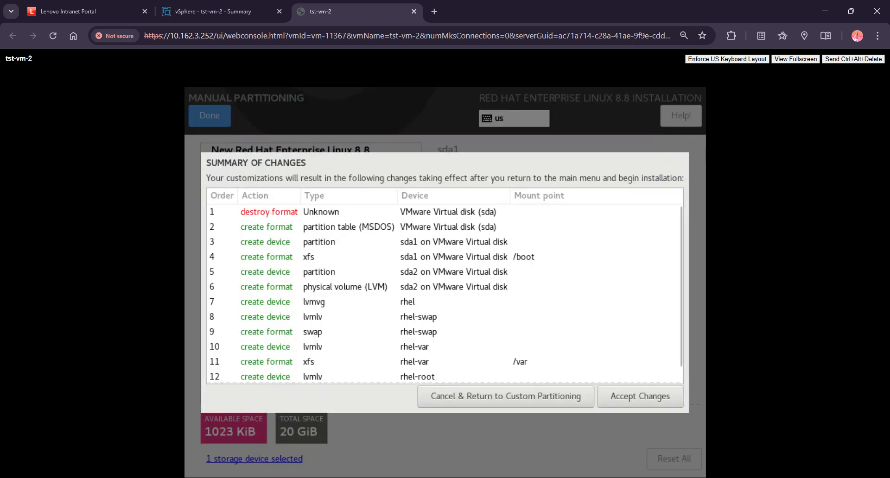
pyautogui.click(640, 396)
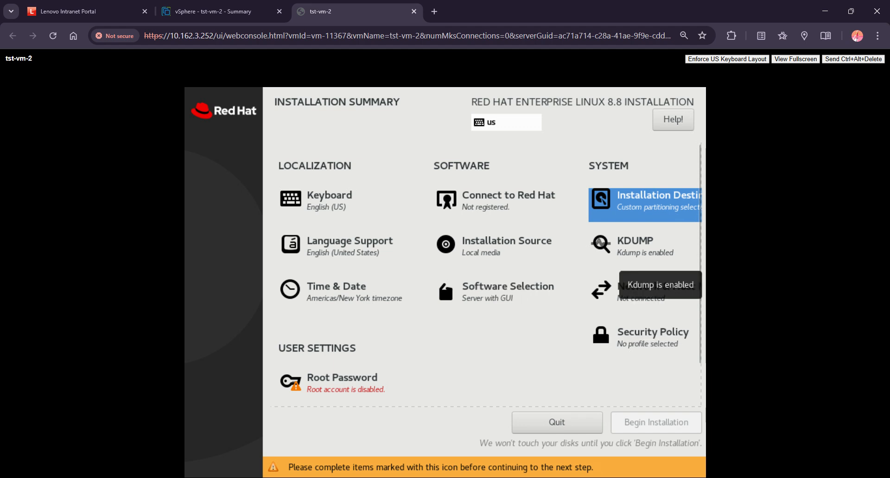
# - Set the installation's time zone to region Asia, city Kolkata
pyautogui.click(336, 292)
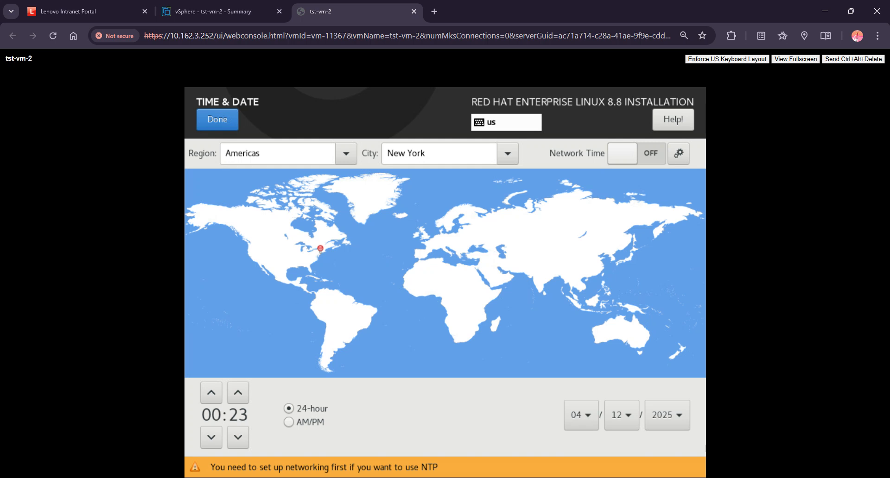
pyautogui.click(540, 275)
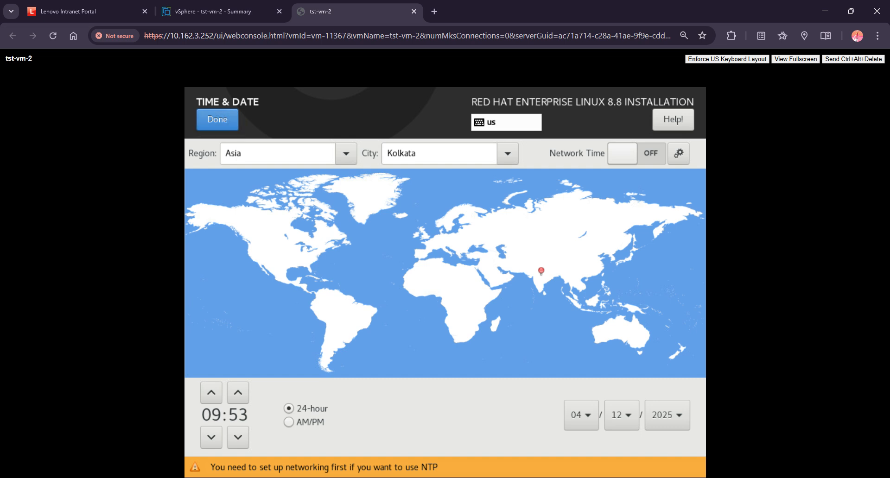
pyautogui.click(217, 119)
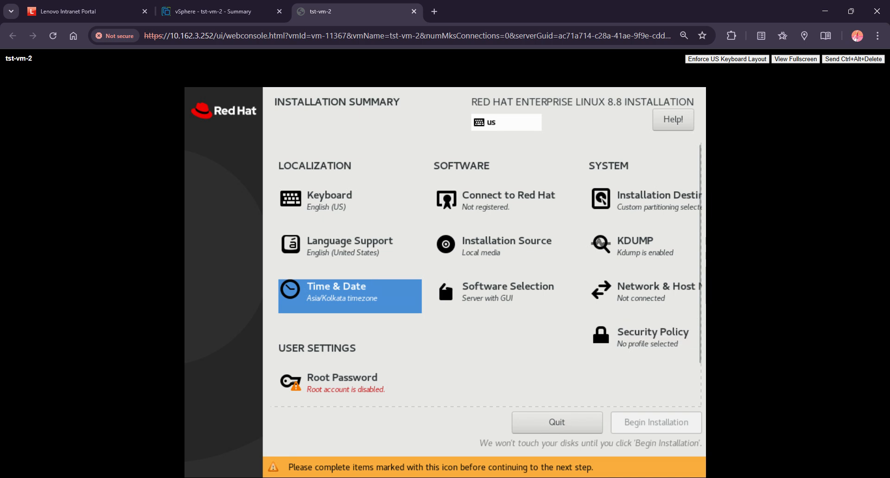
# - Enter and confirm the root account password and save it
pyautogui.click(342, 384)
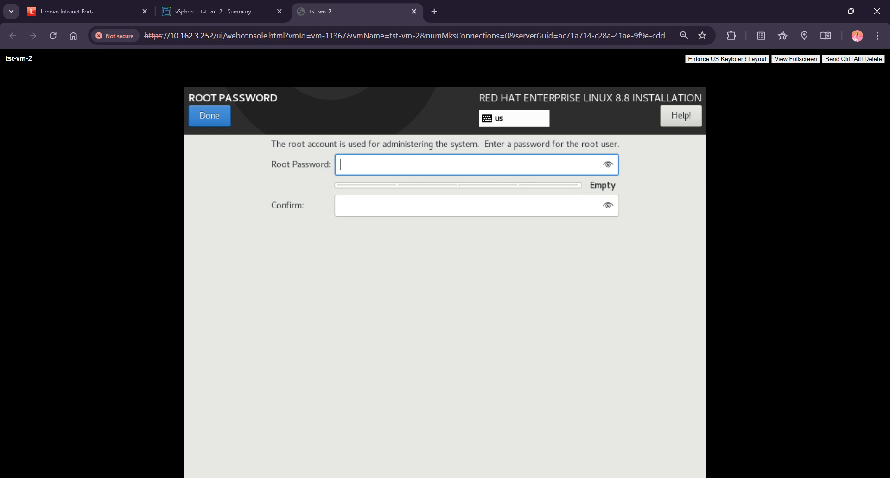
pyautogui.write('••••••')
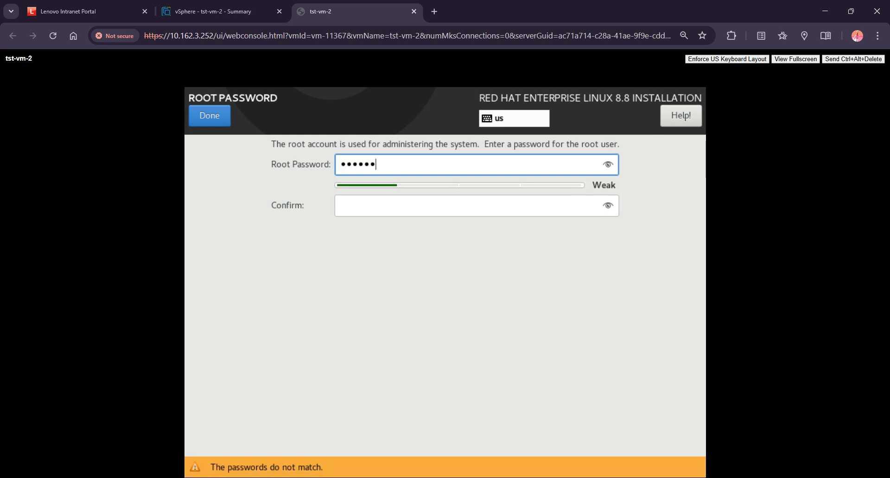
pyautogui.write('•••••')
pyautogui.press('Tab')
pyautogui.write('••••')
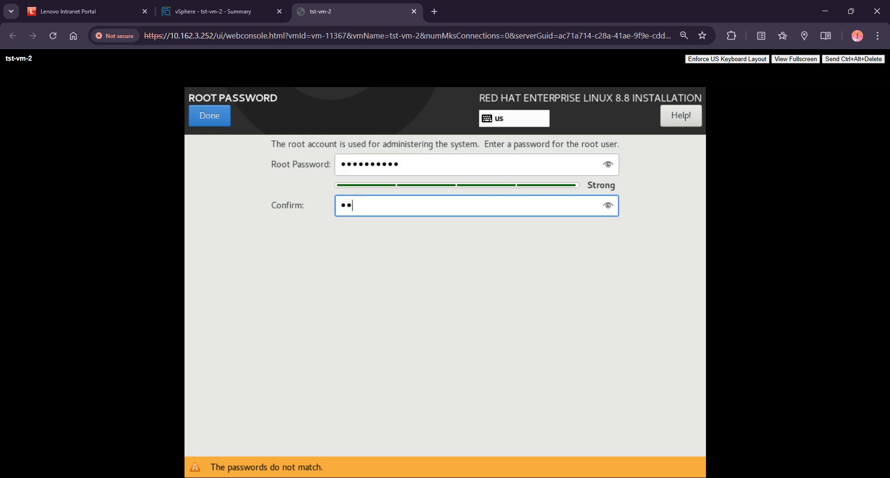
pyautogui.write('•••••••')
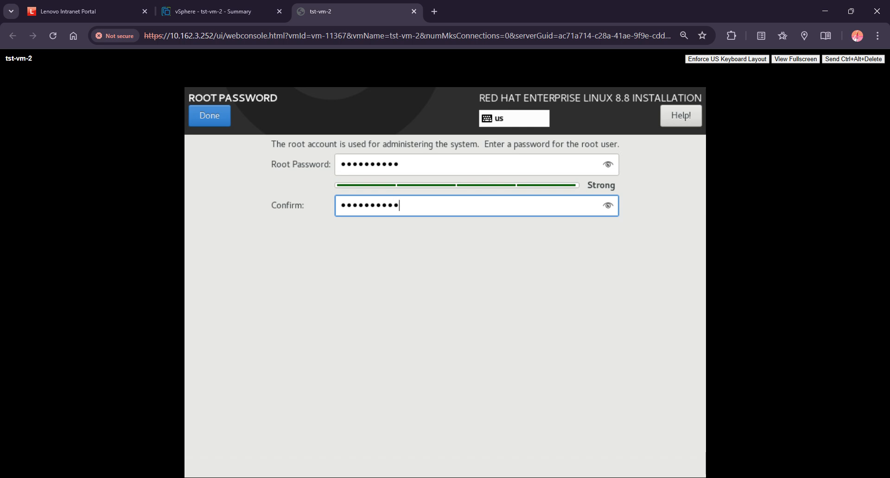
pyautogui.click(210, 116)
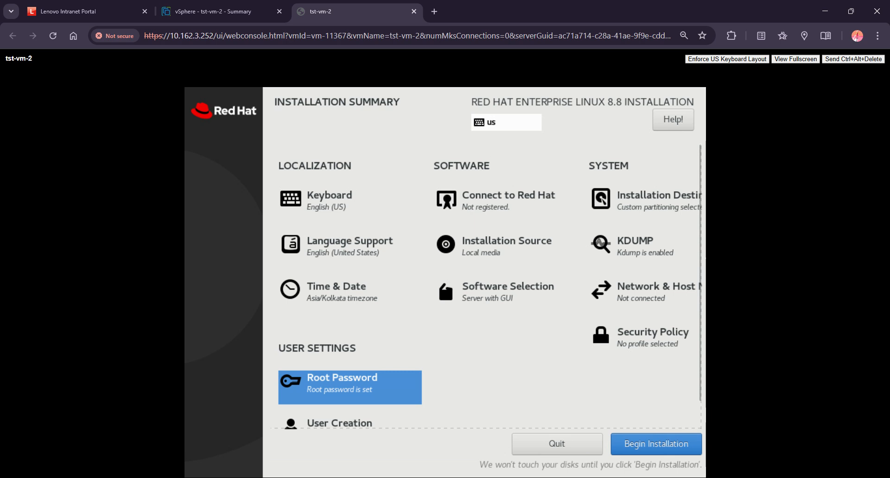
# - Check the user creation page, leave it without creating a user and begin the installation
pyautogui.scroll(-1, 489, 287)
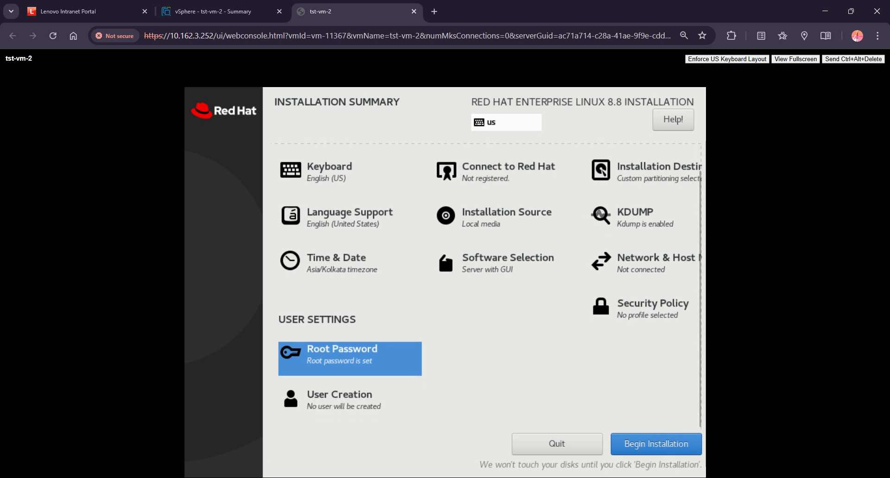
pyautogui.click(344, 400)
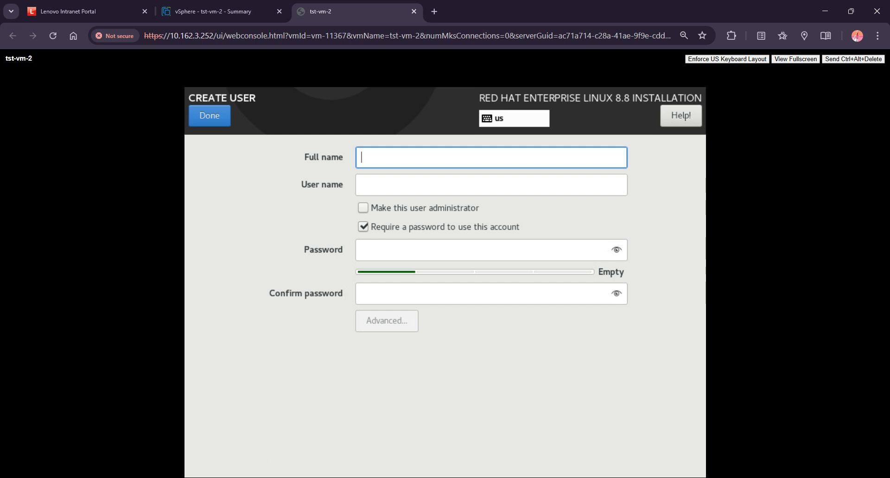
pyautogui.click(209, 115)
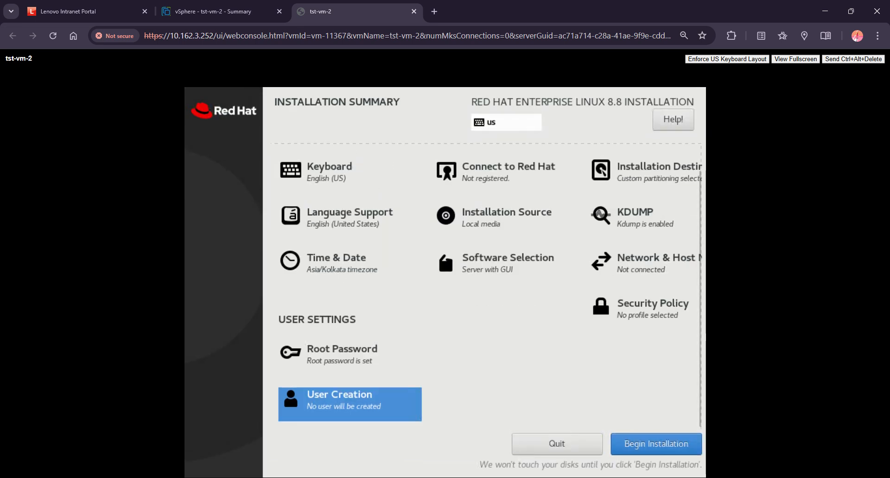
pyautogui.click(656, 444)
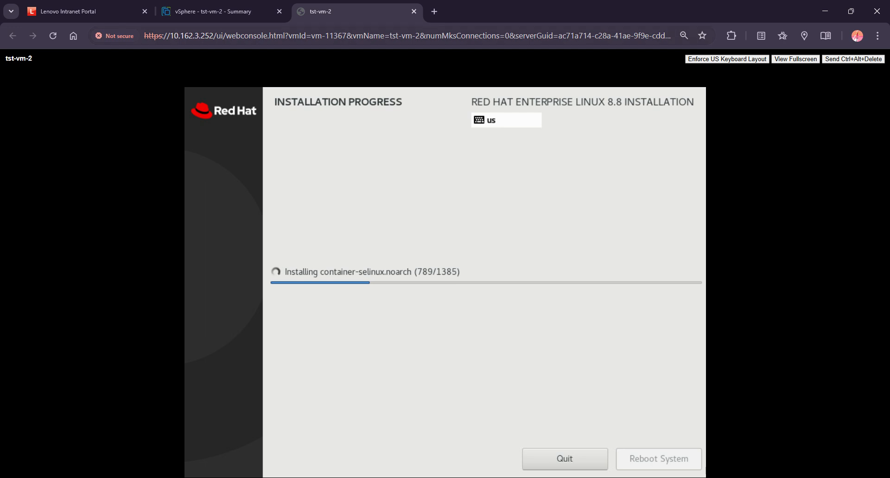
# - Close the Lenovo Intranet Portal browser tab and boot the regular Red Hat Enterprise Linux (4.18.0-477.10.1.el8_8.x86_64) 8.8 entry
pyautogui.click(144, 12)
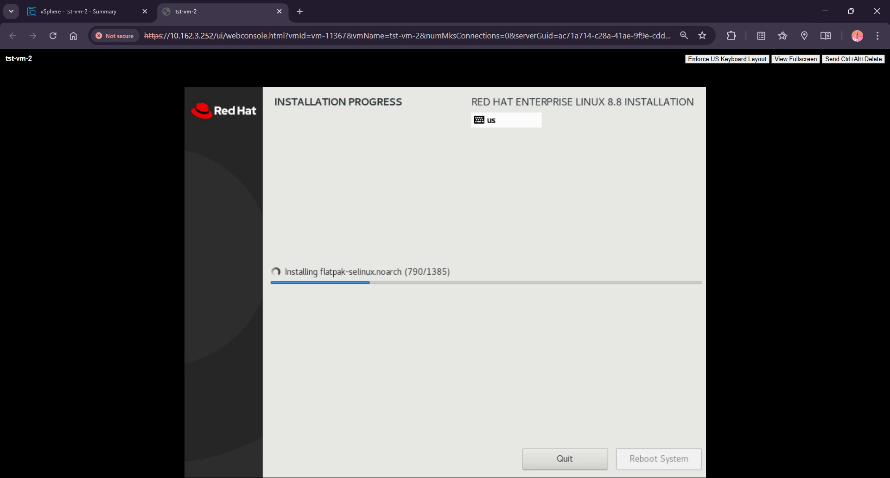
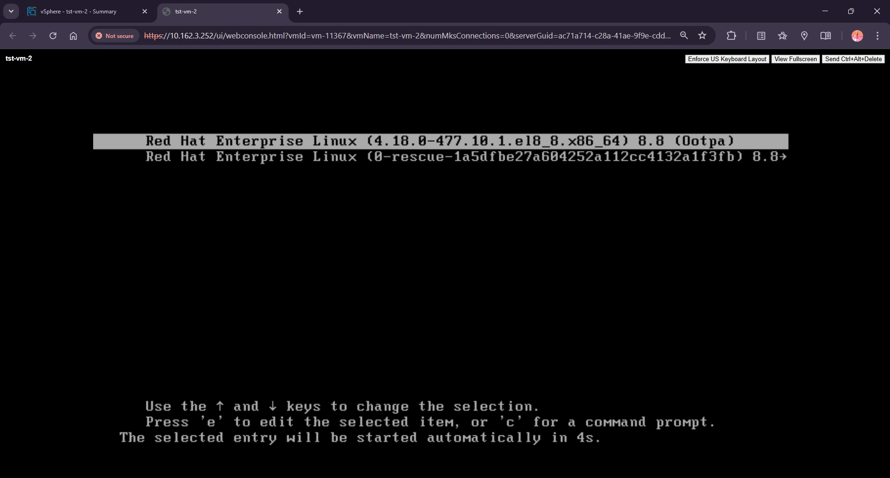
pyautogui.press('Return')
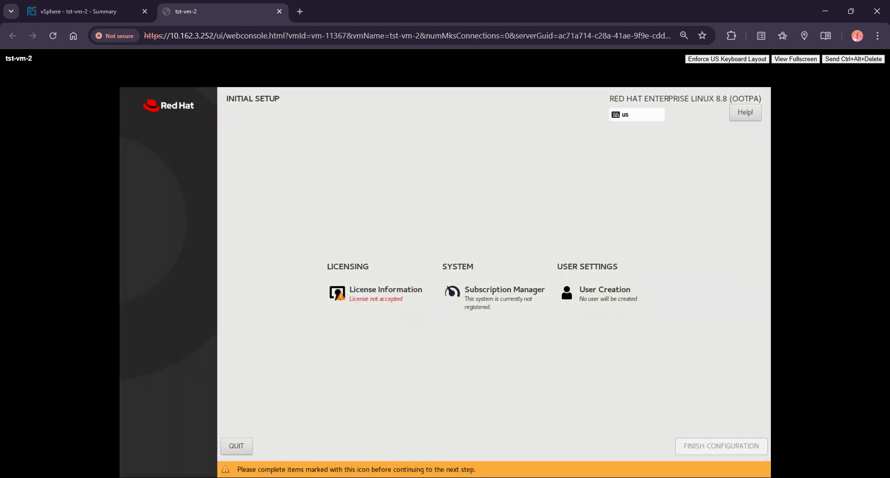
# - Accept the license agreement in the initial setup and finish the configuration
pyautogui.click(385, 294)
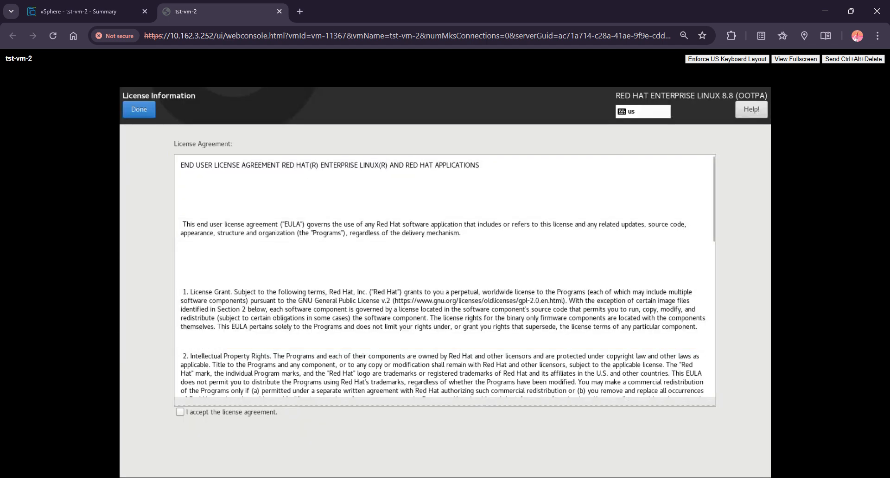
pyautogui.click(180, 412)
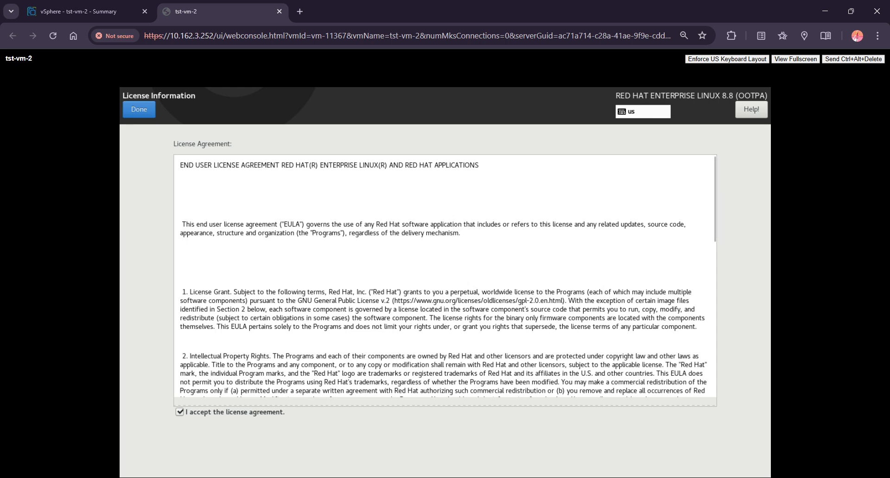
pyautogui.click(139, 109)
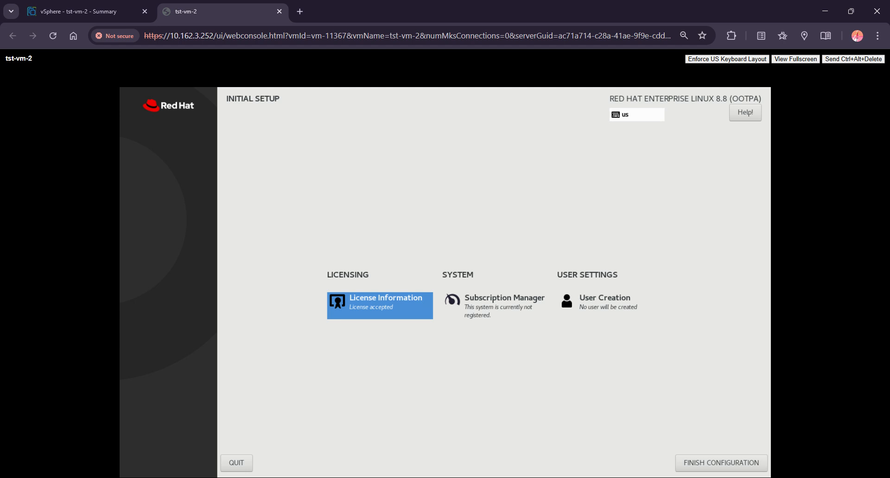
pyautogui.click(721, 463)
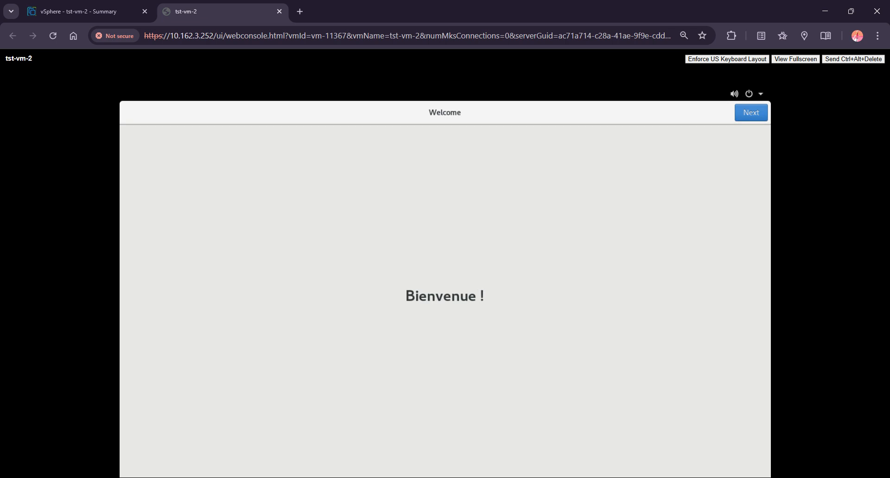
# - Proceed through the welcome screens, turning Location Services off on the Privacy page
pyautogui.click(750, 112)
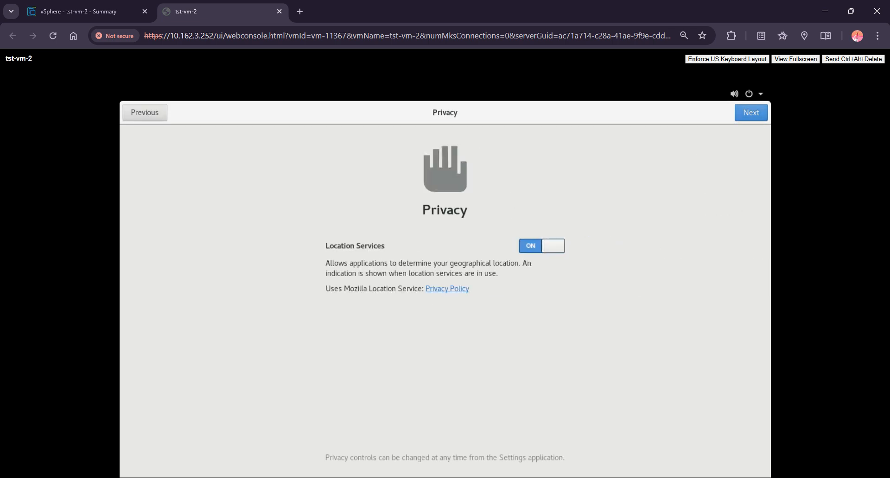
pyautogui.click(551, 246)
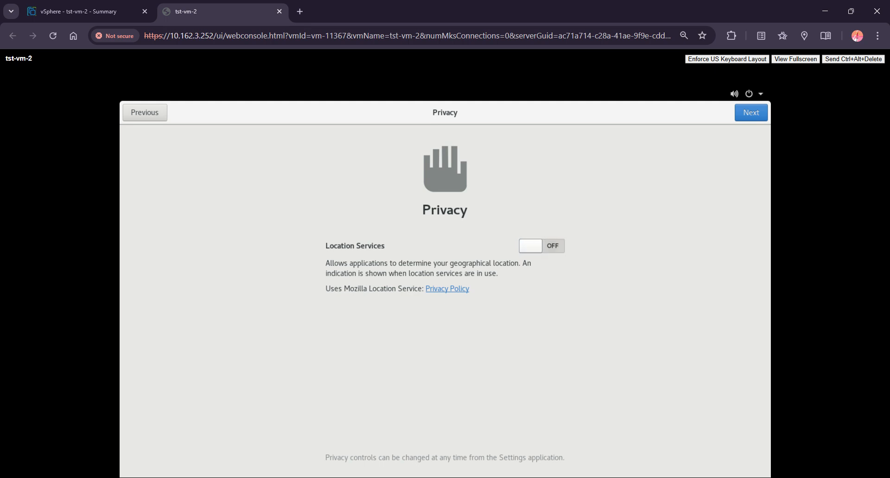
pyautogui.click(751, 113)
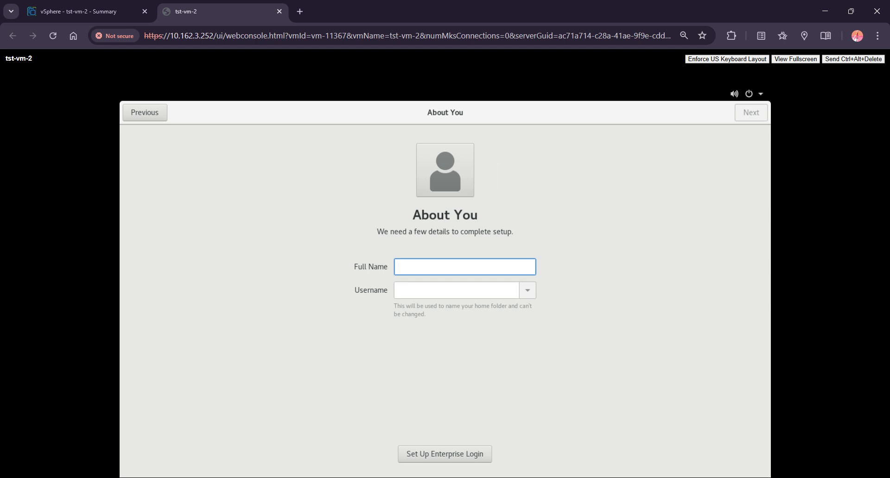
# - Enter the user's full name on the About You page, change its first letter to lowercase and continue
pyautogui.write('Rama')
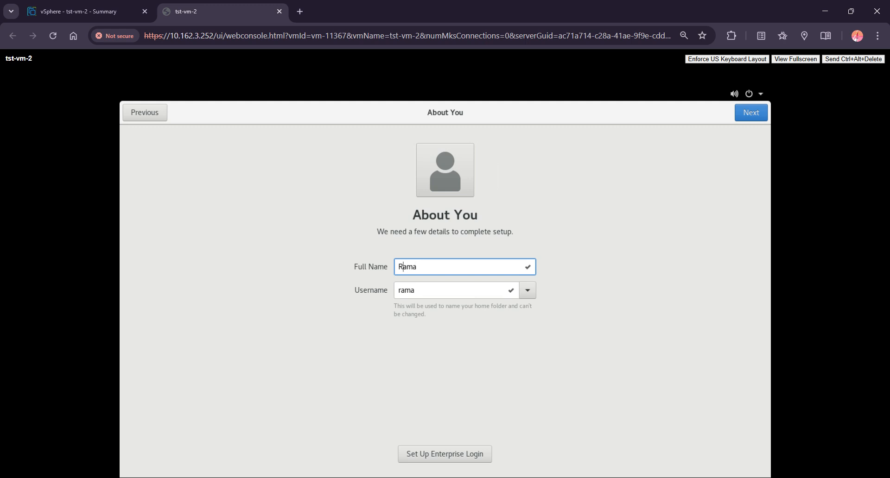
pyautogui.click(402, 267)
pyautogui.press('BackSpace')
pyautogui.write('r')
pyautogui.press('Return')
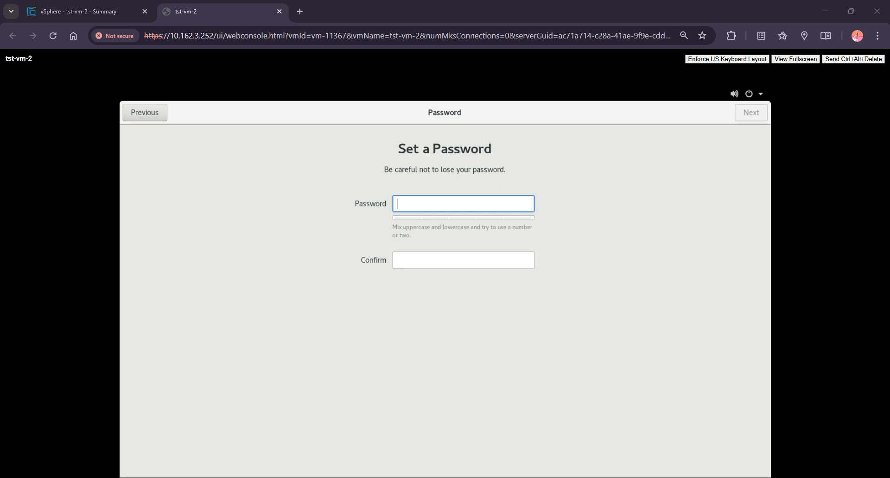
# - Enter and confirm the account password on the Set a Password page and continue
pyautogui.write('•••••')
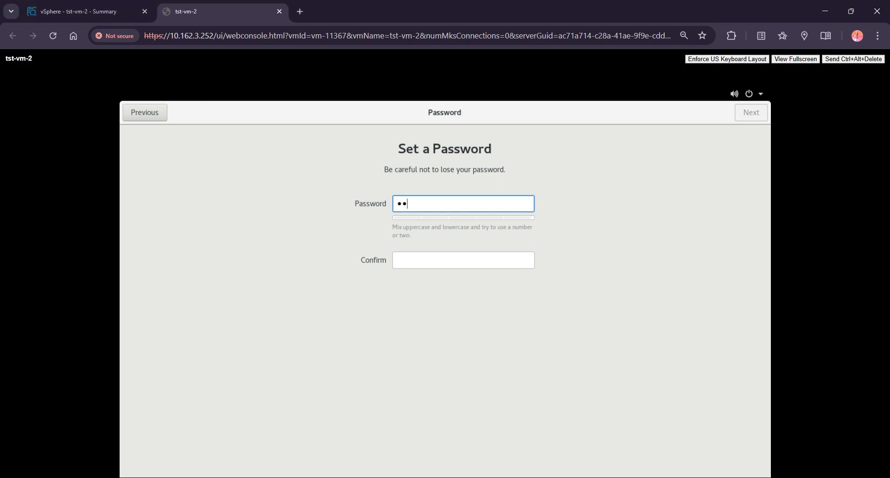
pyautogui.write('••••')
pyautogui.press('Tab')
pyautogui.write('••••')
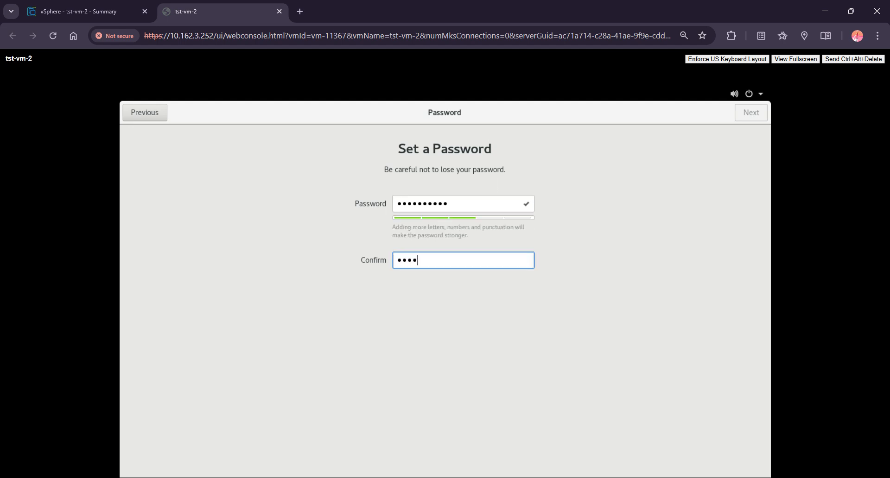
pyautogui.write('•••••••')
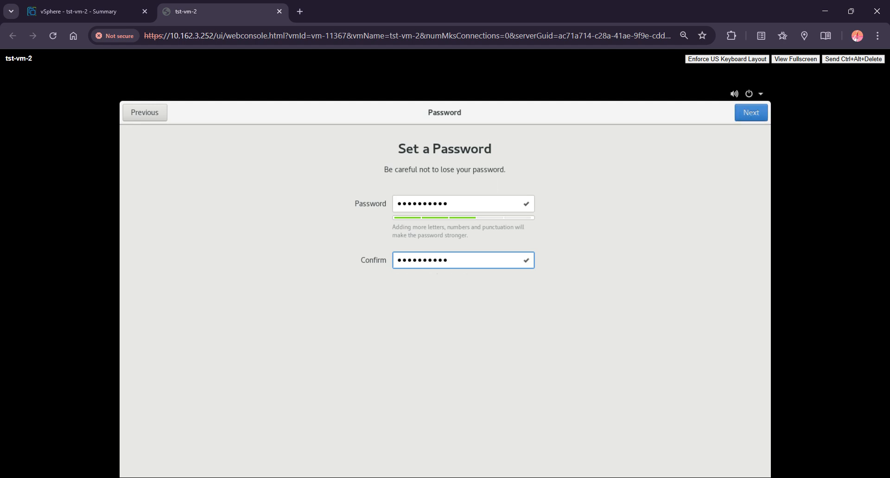
pyautogui.press('Return')
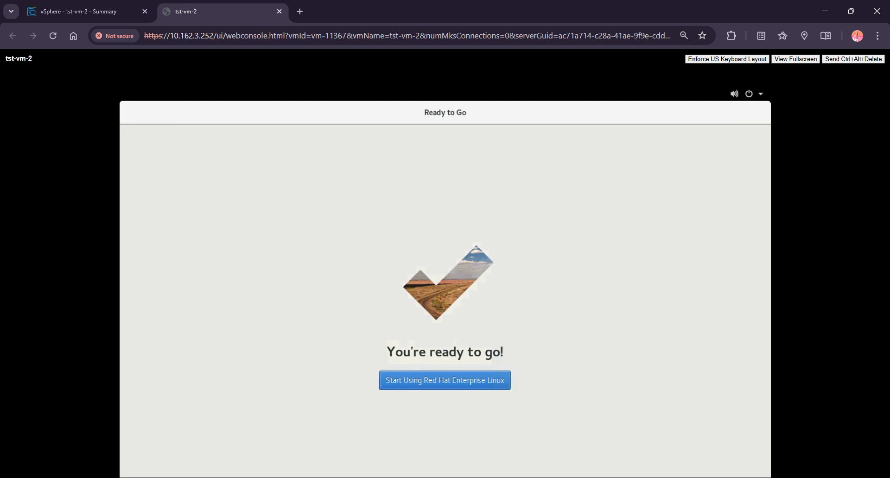
# - Start using Red Hat Enterprise Linux, closing the Getting Started help window and dismissing the System Not Registered notification
pyautogui.click(445, 380)
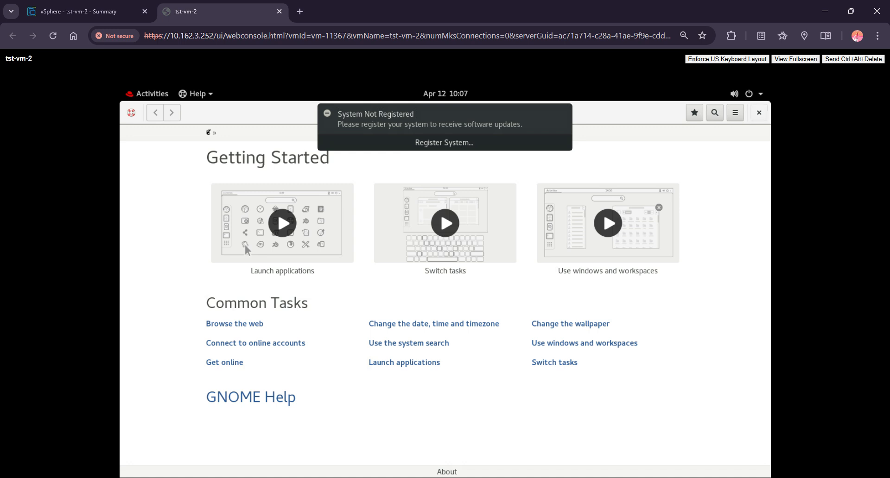
pyautogui.click(759, 112)
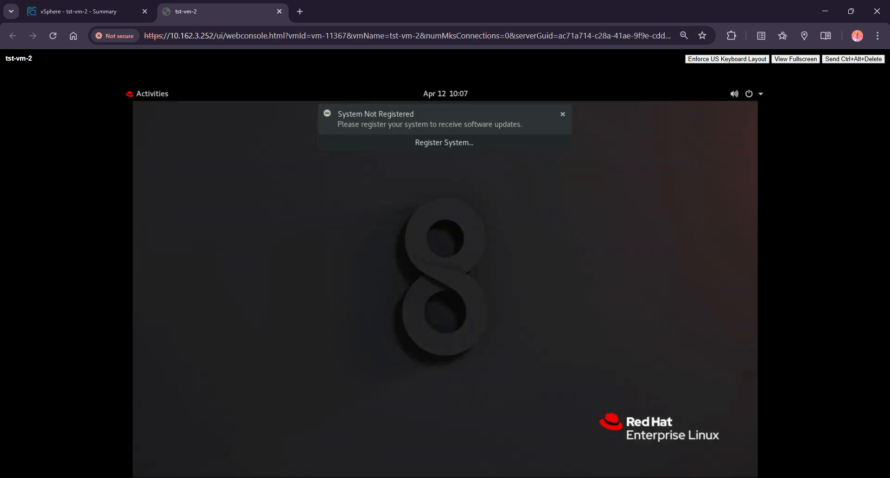
pyautogui.click(562, 114)
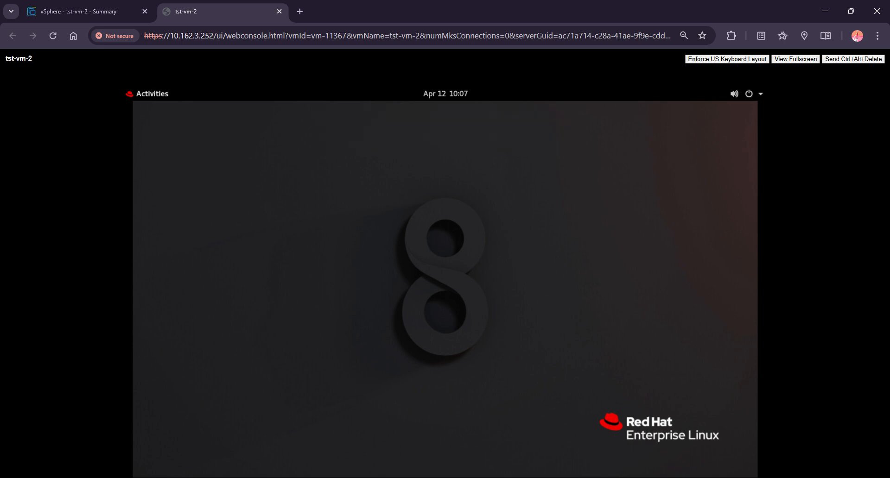
# - Open a terminal on the desktop and switch it to full screen
pyautogui.click(152, 94)
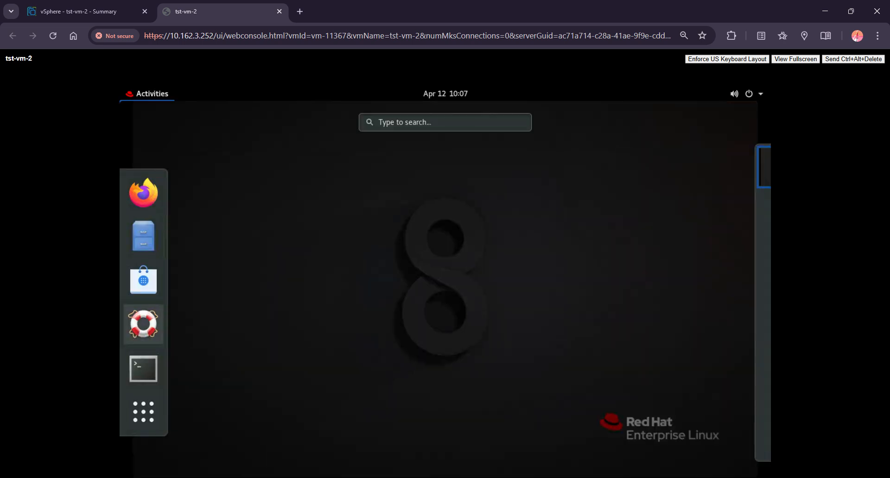
pyautogui.click(143, 369)
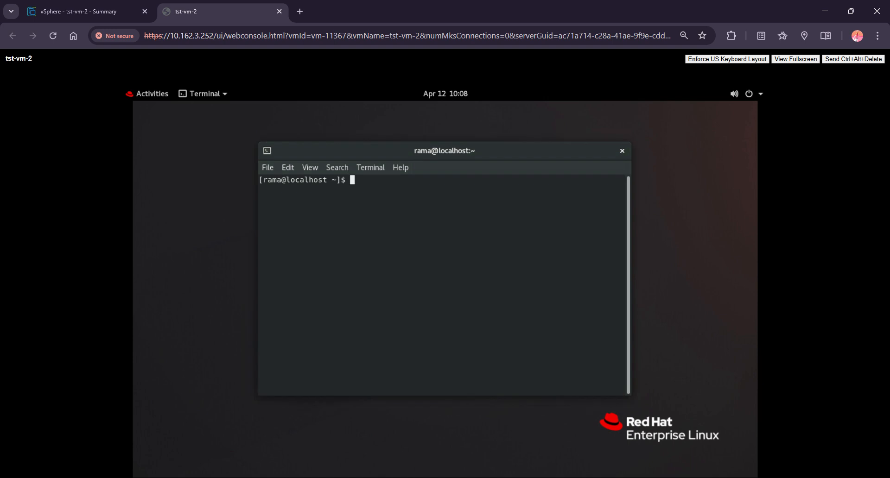
pyautogui.click(310, 167)
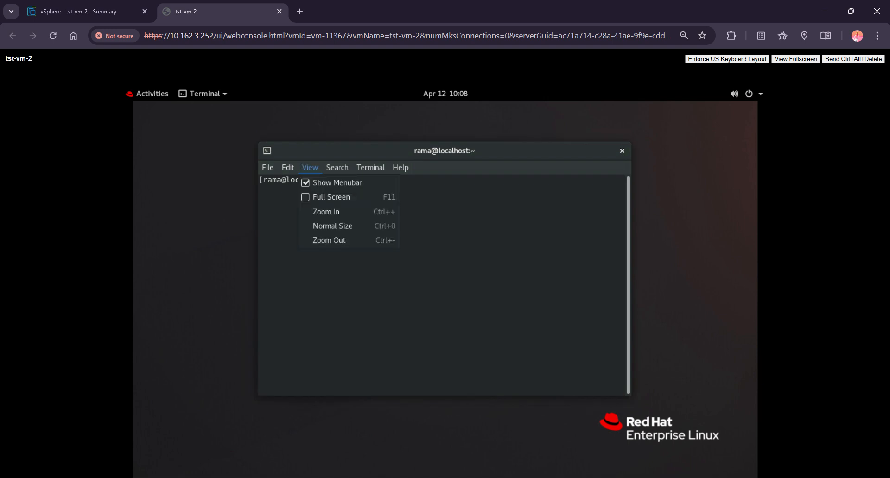
pyautogui.click(330, 196)
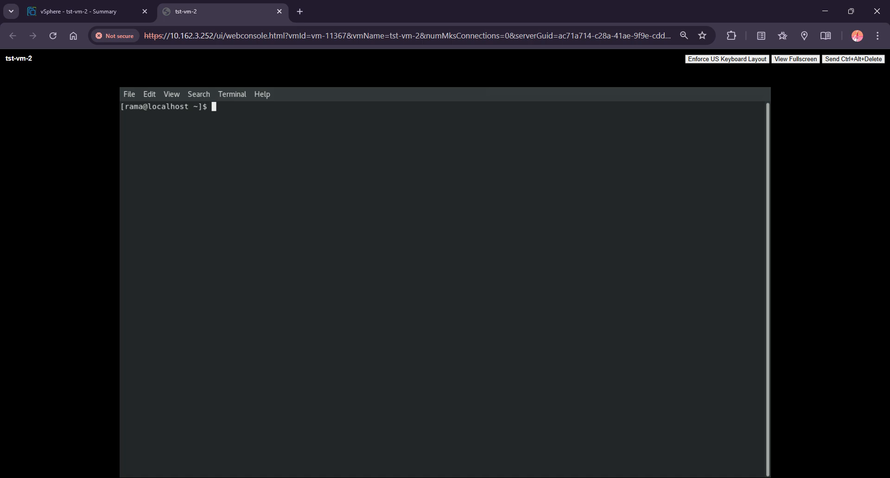
# - Switch to the root account with su - root, entering the root password, and clear the terminal
pyautogui.write('su - root')
pyautogui.press('Return')
pyautogui.press('Return')
pyautogui.write('clear')
pyautogui.press('Return')
# - List the network interfaces and their addresses with ip a, and clear the output
pyautogui.write('ip a')
pyautogui.press('Return')
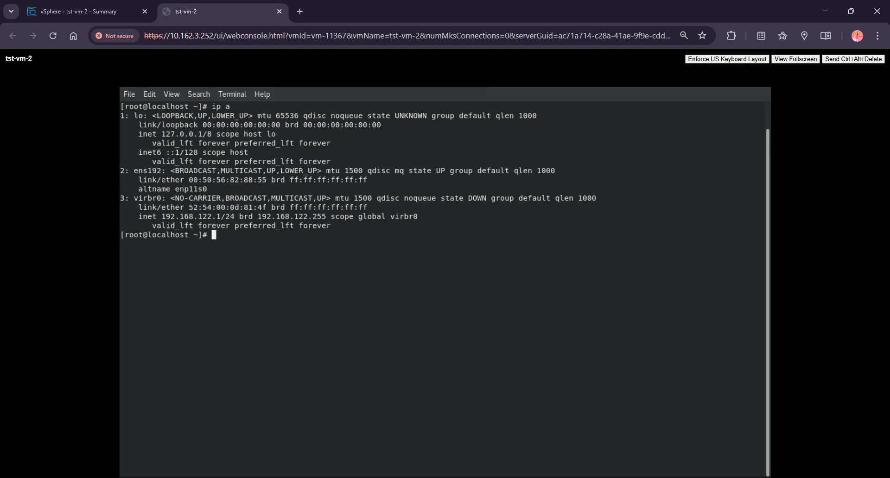
pyautogui.write('clear')
pyautogui.press('Return')
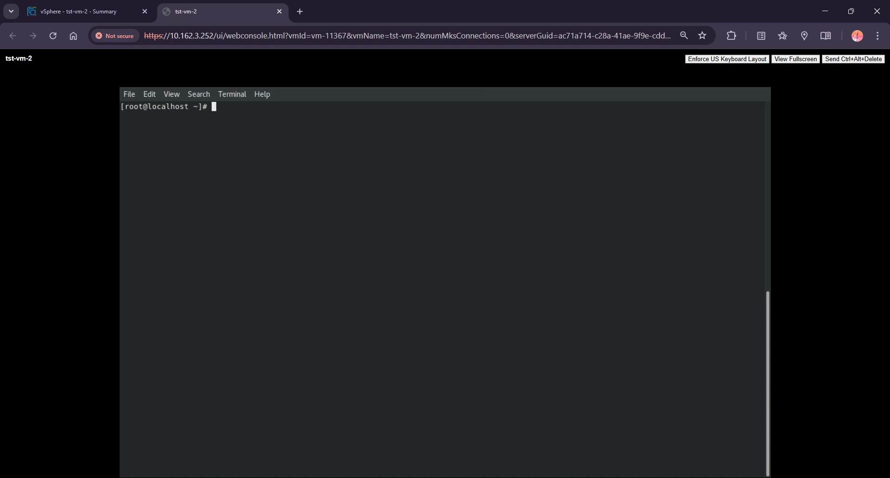
pyautogui.write('nmcli con mod ipv4.addr')
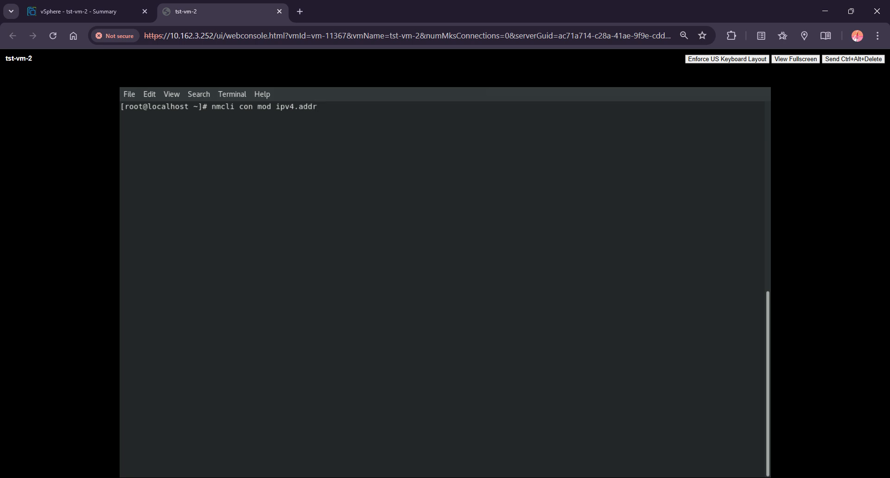
pyautogui.write('=""')
pyautogui.press('BackSpace')
pyautogui.press('BackSpace')
pyautogui.press('BackSpace')
pyautogui.press('BackSpace')
pyautogui.press('BackSpace')
pyautogui.press('BackSpace')
pyautogui.press('BackSpace')
pyautogui.press('BackSpace')
pyautogui.press('BackSpace')
pyautogui.press('BackSpace')
pyautogui.press('BackSpace')
pyautogui.press('BackSpace')
pyautogui.press('BackSpace')
pyautogui.press('BackSpace')
pyautogui.press('BackSpace')
pyautogui.press('BackSpace')
pyautogui.press('BackSpace')
pyautogui.press('BackSpace')
pyautogui.press('BackSpace')
pyautogui.press('BackSpace')
pyautogui.press('BackSpace')
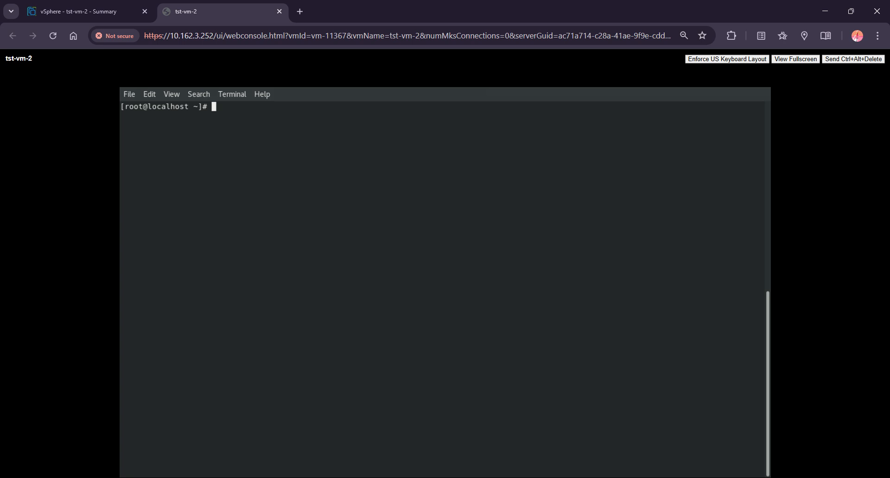
# - List the files in /etc/sysconfig/network-scripts/ and open ifcfg-ens192 in vi
pyautogui.write('cd /etc/sysconfig/')
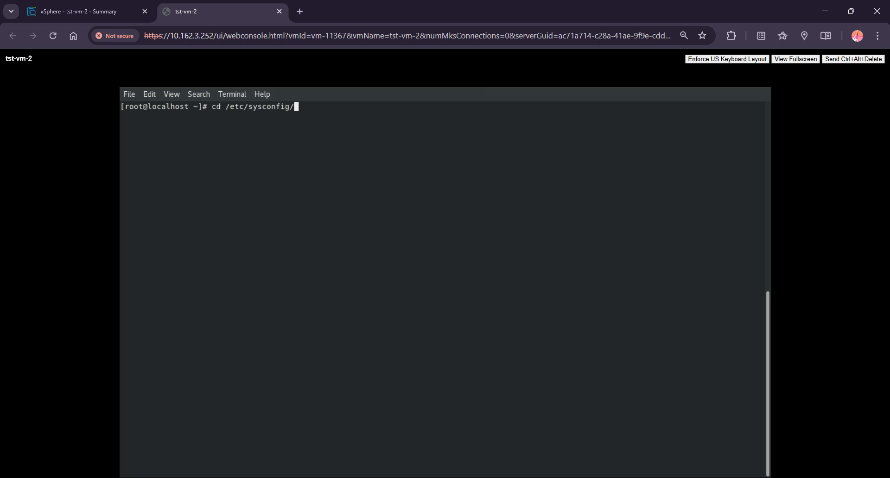
pyautogui.write('network-sc')
pyautogui.press('Tab')
pyautogui.press('Return')
pyautogui.write('ls')
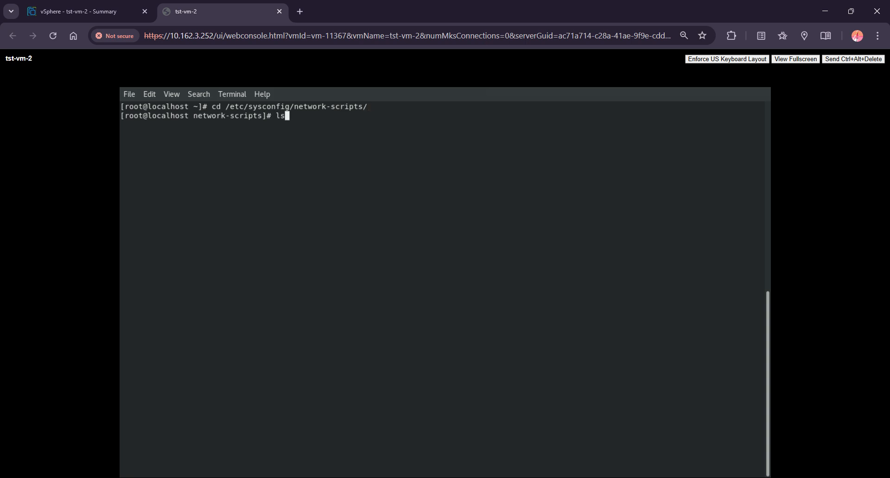
pyautogui.press('Return')
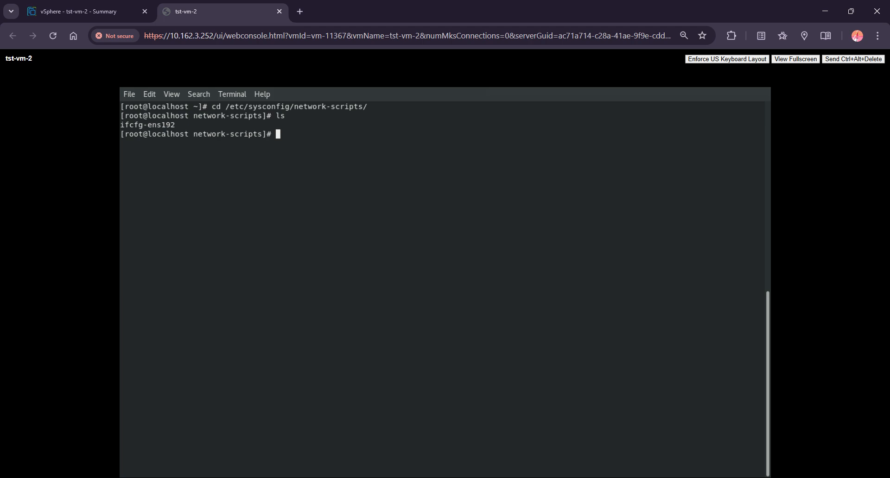
pyautogui.write('vi ifcf')
pyautogui.press('Tab')
pyautogui.press('Return')
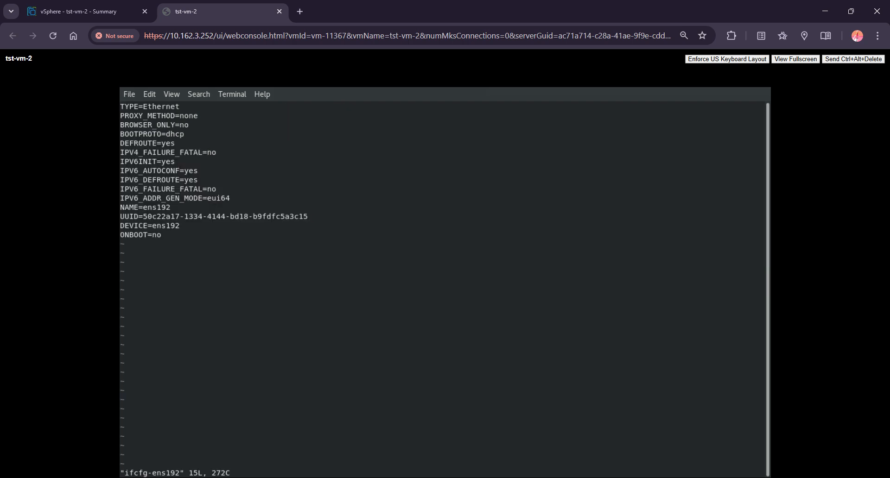
# - Examine the existing connection settings in ifcfg-ens192, line by line from TYPE to ONBOOT
pyautogui.press('Down')
pyautogui.press('Down')
pyautogui.press('Down')
pyautogui.press('Down')
pyautogui.press('Down')
pyautogui.press('Down')
pyautogui.press('Down')
pyautogui.press('Down')
pyautogui.press('Up')
pyautogui.press('Up')
pyautogui.press('Up')
pyautogui.press('Up')
pyautogui.press('Up')
pyautogui.press('Up')
pyautogui.press('Up')
pyautogui.press('Up')
pyautogui.press('Down')
pyautogui.press('Down')
pyautogui.press('Down')
pyautogui.press('Down')
pyautogui.press('Up')
pyautogui.press('Down')
pyautogui.press('Down')
pyautogui.press('Down')
pyautogui.press('Down')
pyautogui.press('Down')
pyautogui.press('Down')
pyautogui.press('Down')
pyautogui.press('Down')
pyautogui.press('Down')
pyautogui.press('Down')
pyautogui.press('Down')
pyautogui.press('Up')
pyautogui.press('Up')
pyautogui.press('Up')
pyautogui.press('Up')
pyautogui.press('Up')
pyautogui.press('Up')
pyautogui.press('Up')
pyautogui.press('Up')
pyautogui.press('Up')
pyautogui.press('Up')
pyautogui.press('Up')
pyautogui.press('Up')
pyautogui.press('Up')
pyautogui.press('Up')
# - Set BOOTPROTO to static in the ifcfg-ens192 file
pyautogui.press('Down')
pyautogui.press('Down')
pyautogui.press('Down')
pyautogui.press('Right')
pyautogui.press('Right')
pyautogui.press('Right')
pyautogui.press('Right')
pyautogui.press('Right')
pyautogui.press('Right')
pyautogui.press('Right')
pyautogui.press('Right')
pyautogui.press('Right')
pyautogui.press('Right')
pyautogui.press('Right')
pyautogui.press('Right')
pyautogui.press('Right')
pyautogui.press('i')
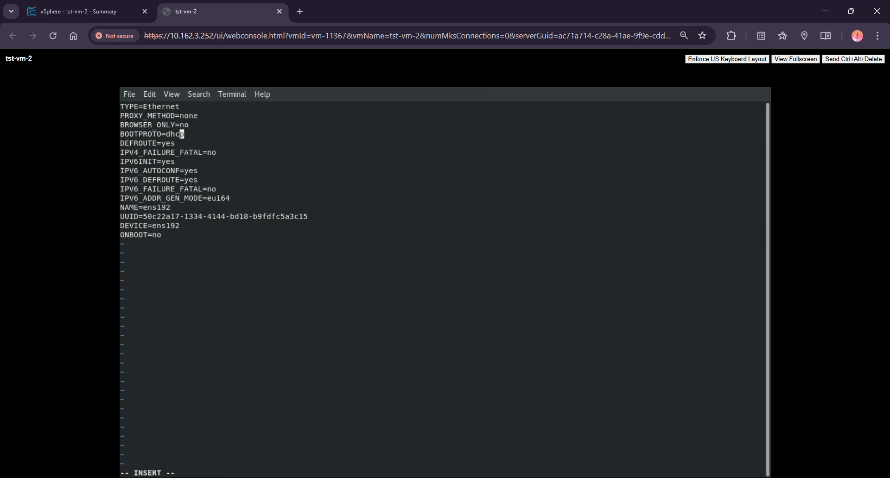
pyautogui.press('Right')
pyautogui.press('BackSpace')
pyautogui.press('BackSpace')
pyautogui.press('BackSpace')
pyautogui.press('BackSpace')
pyautogui.write('static')
pyautogui.press('BackSpace')
pyautogui.press('BackSpace')
pyautogui.write('ic')
# - Set ONBOOT to yes on the last line of the ifcfg-ens192 file
pyautogui.press('Down')
pyautogui.press('Down')
pyautogui.press('Down')
pyautogui.press('Down')
pyautogui.press('Down')
pyautogui.press('Down')
pyautogui.press('Down')
pyautogui.press('Down')
pyautogui.press('Down')
pyautogui.press('Down')
pyautogui.press('Down')
pyautogui.press('BackSpace')
pyautogui.press('BackSpace')
pyautogui.write('yes')
# - Add the lines IPADDR=10.162.3.111 and NETMASK=255.255.255.0 below ONBOOT
pyautogui.press('Return')
pyautogui.write('IPADDR')
pyautogui.write('=10')
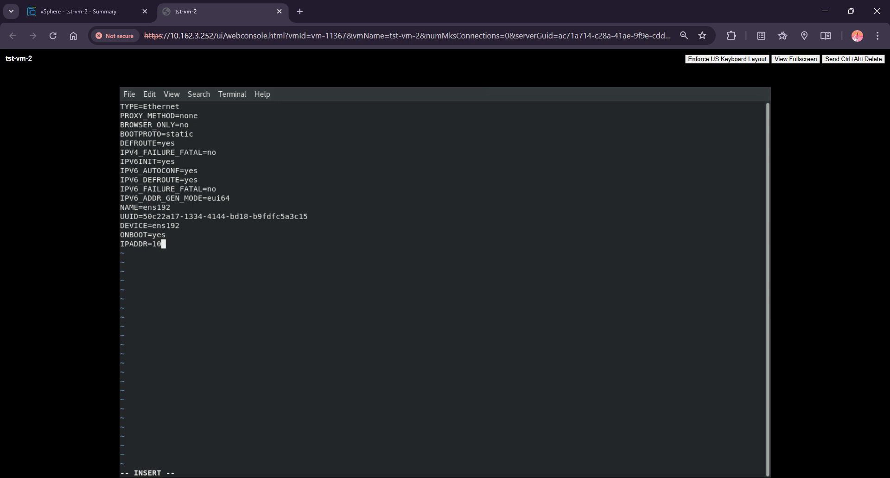
pyautogui.write('.162.3.111')
pyautogui.press('Return')
pyautogui.write('NETMASK=255.')
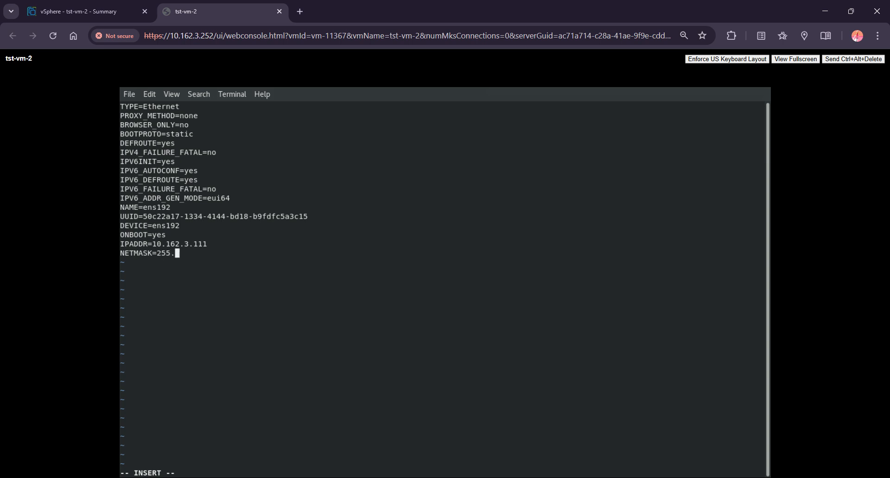
pyautogui.write('255.255.0')
# - Add the line GATEWAY=10.162.3.236 below NETMASK, then save the file and quit vi
pyautogui.press('Return')
pyautogui.write('GATEWAY')
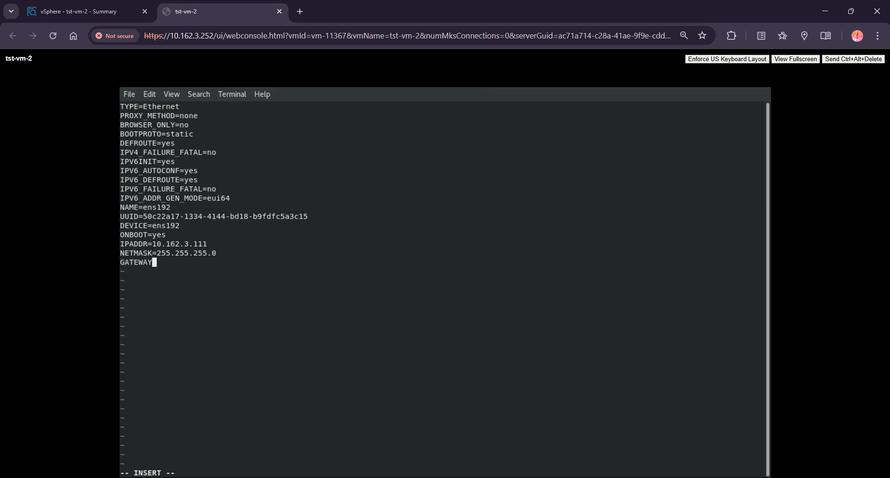
pyautogui.write('=10.162.3.236')
pyautogui.press('Escape')
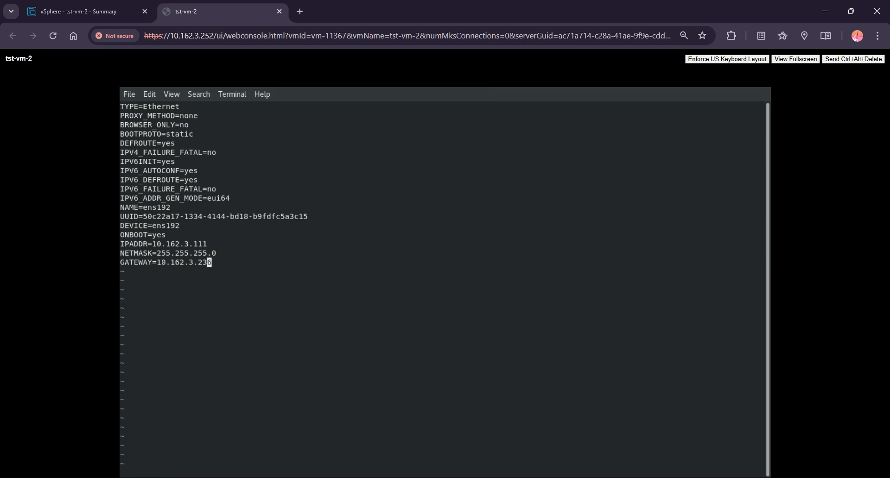
pyautogui.write(':wq')
pyautogui.press('BackSpace')
pyautogui.press('BackSpace')
pyautogui.write('wq')
pyautogui.press('Return')
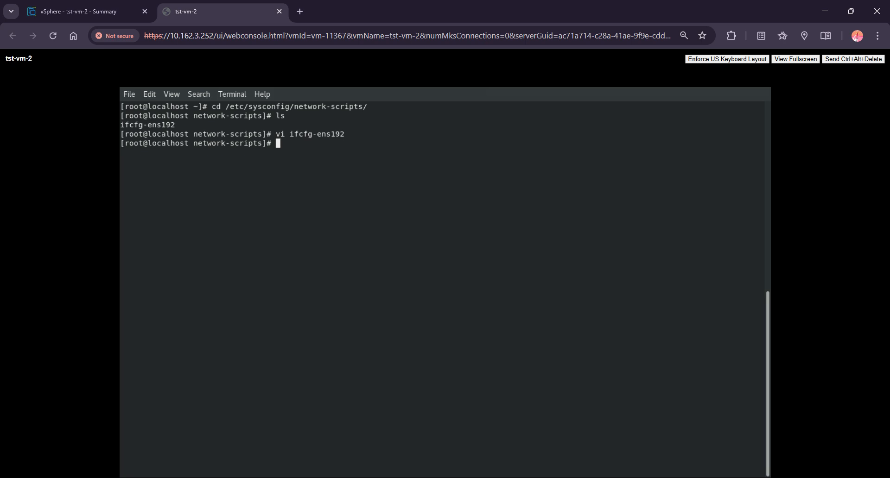
# - Try to restart the NetworkManager service from the terminal
pyautogui.write('systecmctl restart ne')
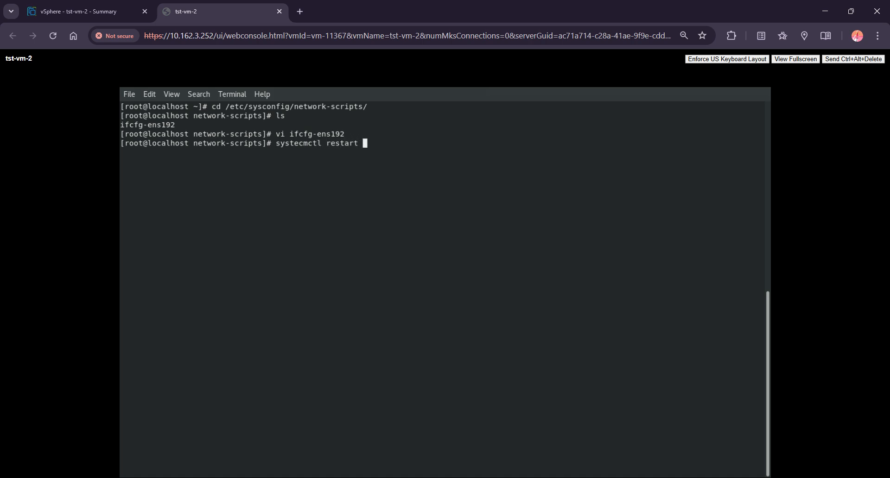
pyautogui.press('BackSpace')
pyautogui.press('BackSpace')
pyautogui.write('NetworkManager')
pyautogui.press('Return')
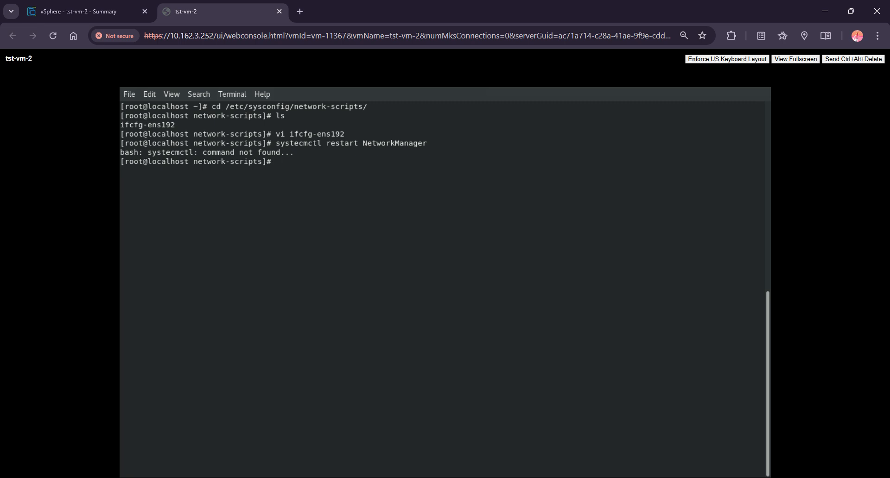
# - Correct the misspelled previous command to systemctl restart NetworkManager and run it
pyautogui.press('Up')
pyautogui.press('Left')
pyautogui.press('Left')
pyautogui.press('Left')
pyautogui.press('Left')
pyautogui.press('Left')
pyautogui.press('Left')
pyautogui.press('Left')
pyautogui.press('Left')
pyautogui.press('Left')
pyautogui.press('Left')
pyautogui.press('Left')
pyautogui.press('Left')
pyautogui.press('Left')
pyautogui.press('Left')
pyautogui.press('Left')
pyautogui.press('Left')
pyautogui.press('Left')
pyautogui.press('Left')
pyautogui.press('Left')
pyautogui.press('Left')
pyautogui.press('Left')
pyautogui.press('Left')
pyautogui.press('Left')
pyautogui.press('Left')
pyautogui.press('BackSpace')
pyautogui.press('BackSpace')
pyautogui.write('m')
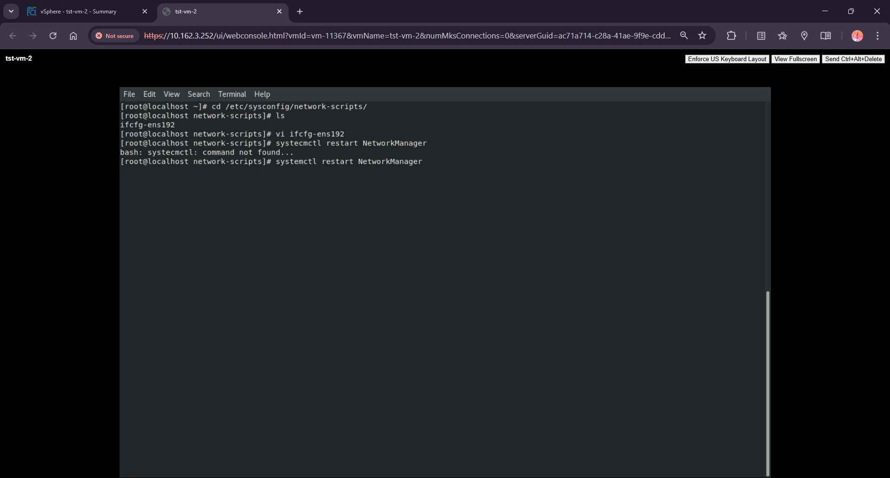
pyautogui.press('Return')
# - Check the NetworkManager service status with systemctl, then exit the status output
pyautogui.write('systemct')
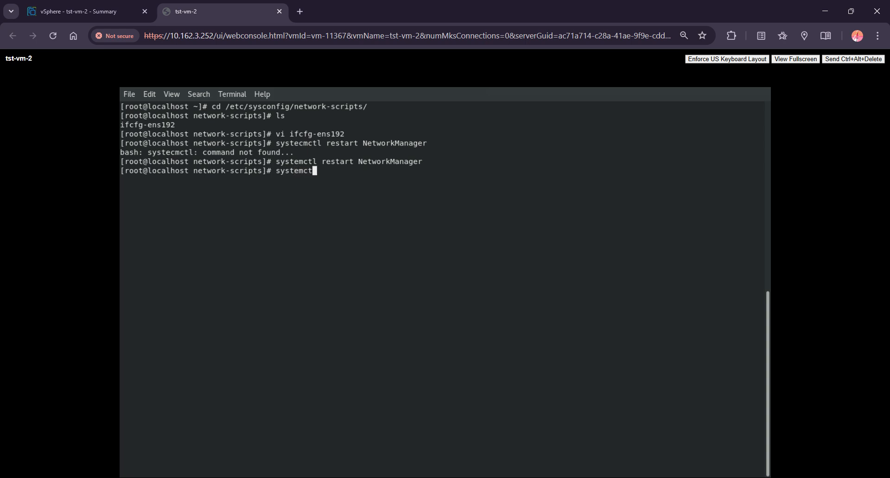
pyautogui.write('l status Network')
pyautogui.press('Tab')
pyautogui.press('Return')
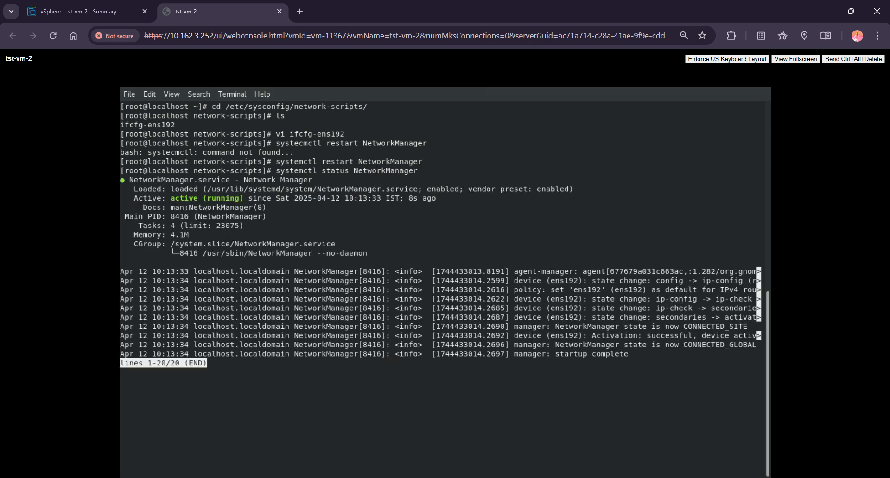
pyautogui.press('q')
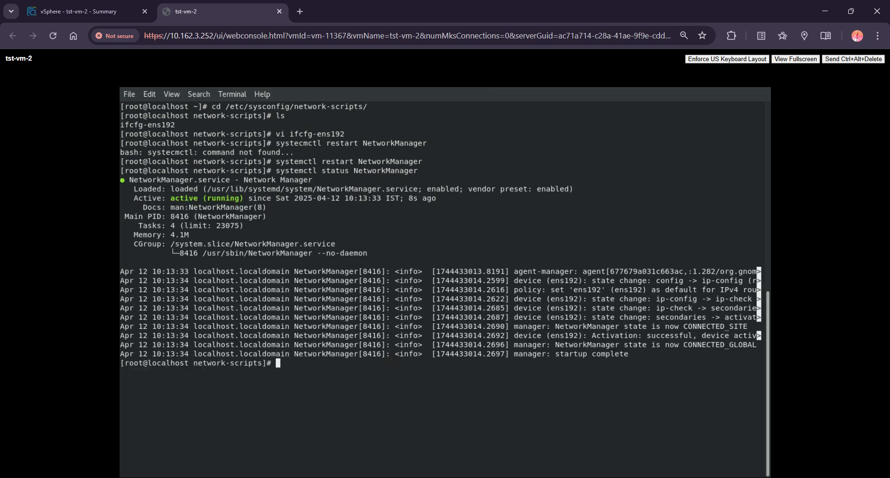
# - List the VM's network interfaces and addresses with ip a, then clear the terminal
pyautogui.press('Return')
pyautogui.write('ip a')
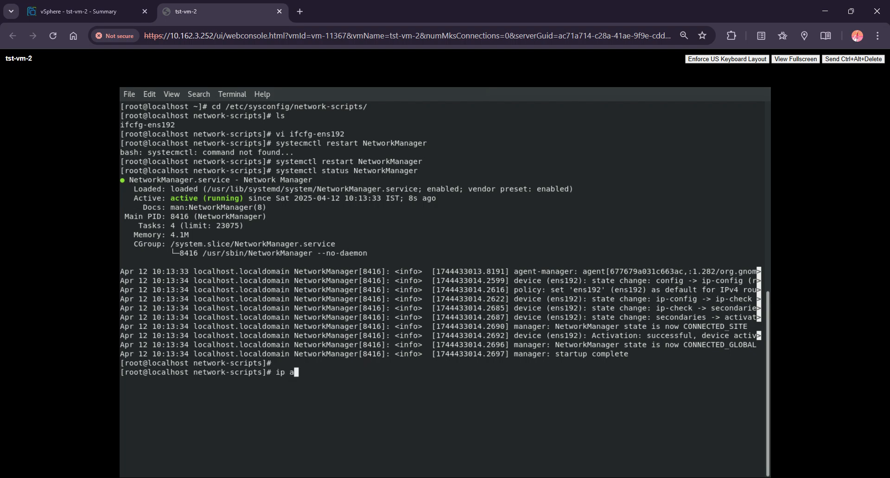
pyautogui.press('Return')
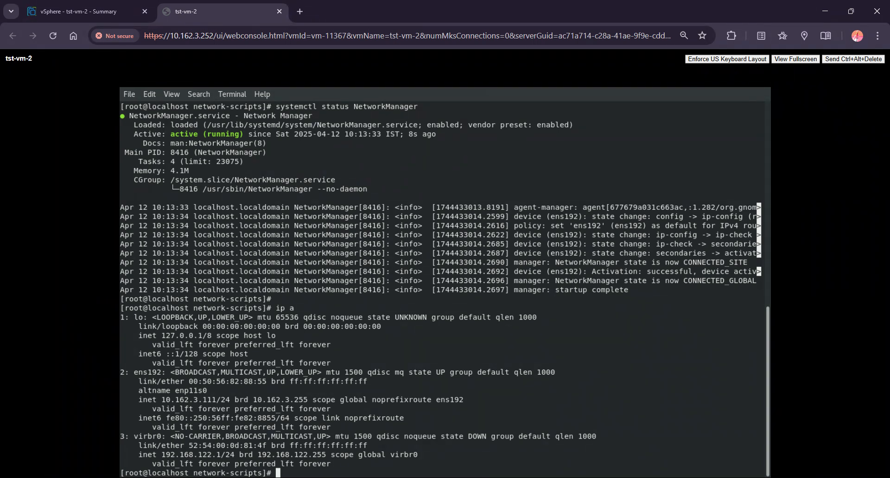
pyautogui.write('clear')
pyautogui.press('Return')
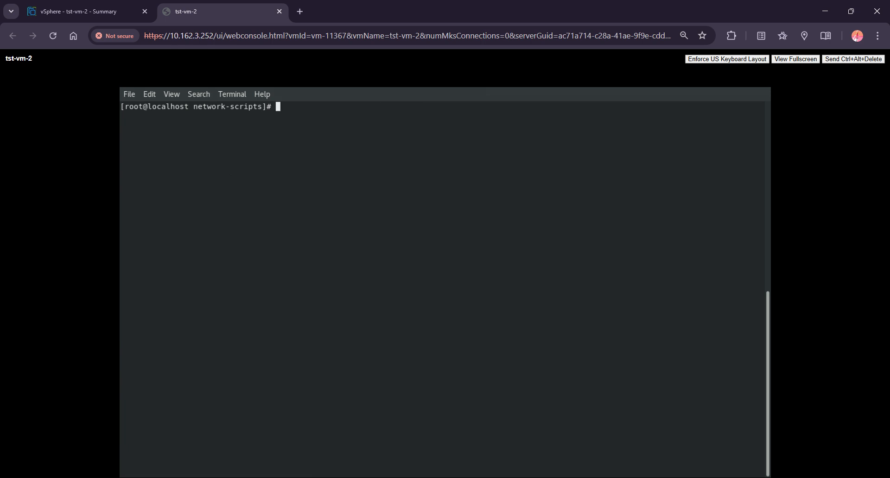
# - Switch to PuTTY, open a new SSH session to 10.162.3.111 from the existing tst-m1 window, and minimize the new session window
pyautogui.moveTo(496, 477)
pyautogui.click(496, 445)
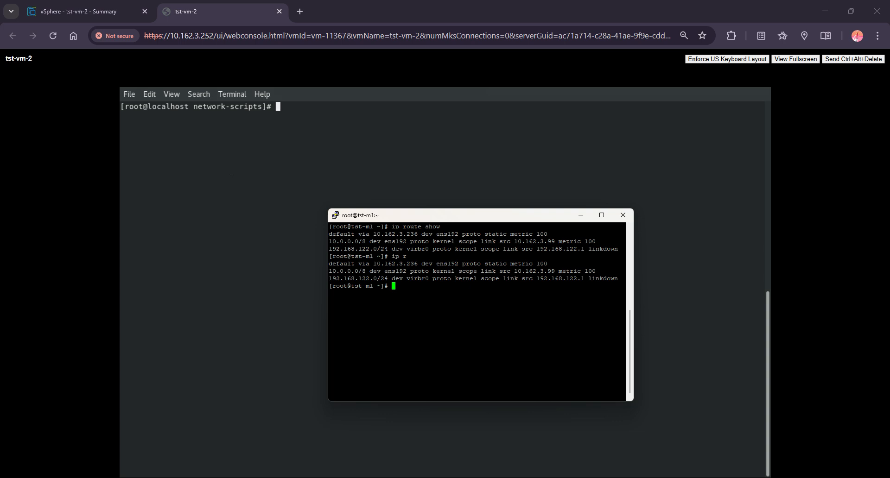
pyautogui.rightClick(419, 216)
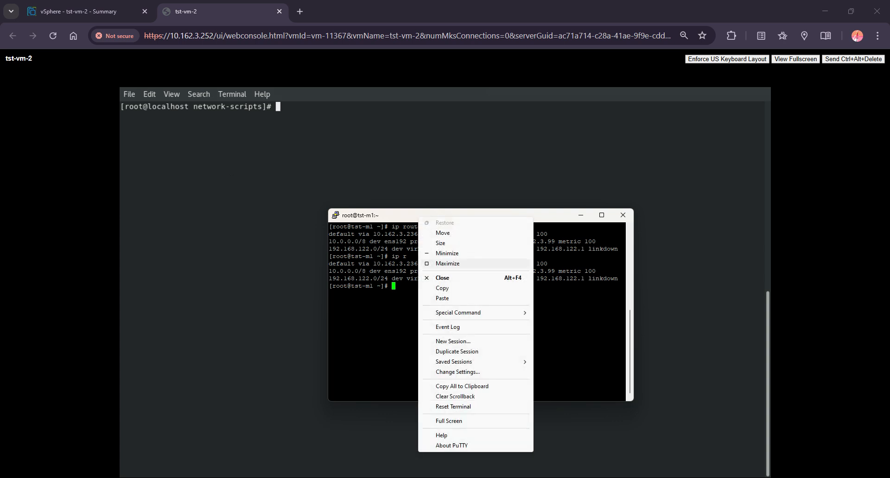
pyautogui.click(453, 341)
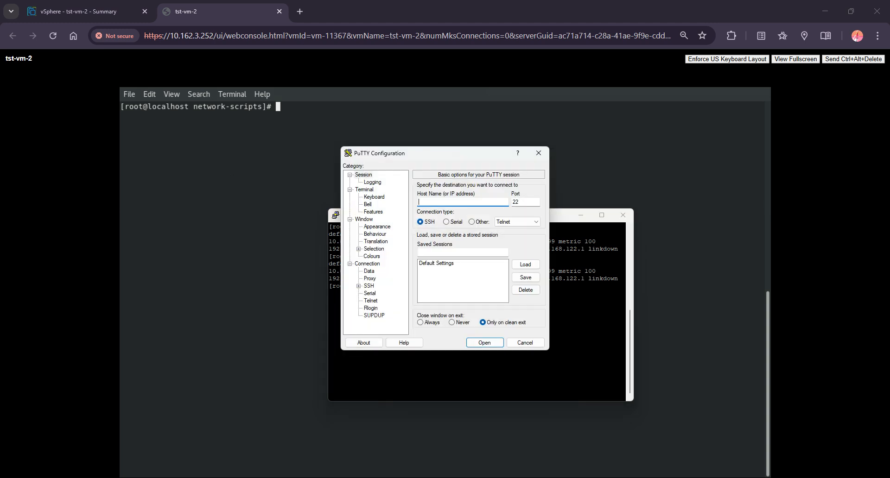
pyautogui.write('10.162.3.111')
pyautogui.press('Return')
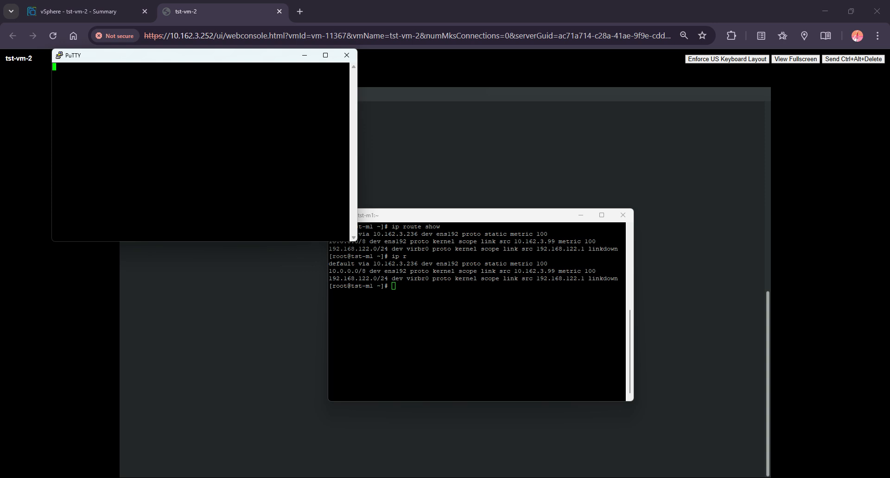
pyautogui.moveTo(154, 55); pyautogui.dragTo(397, 237)
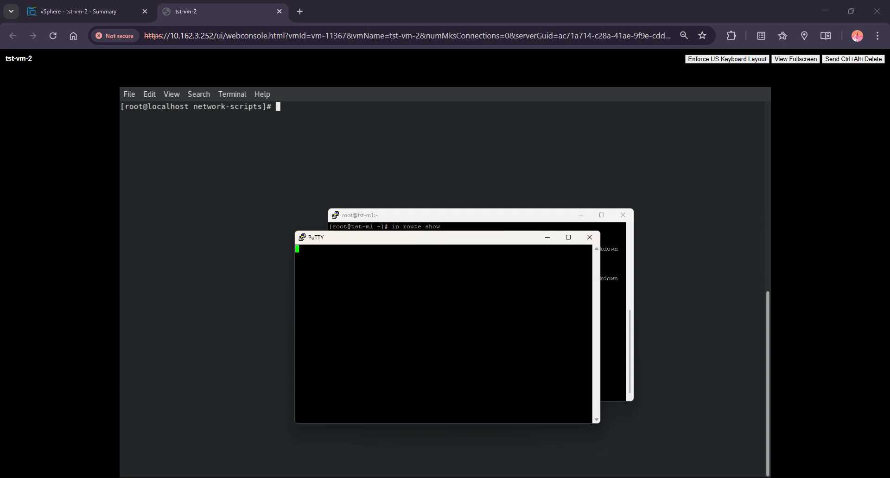
pyautogui.click(547, 238)
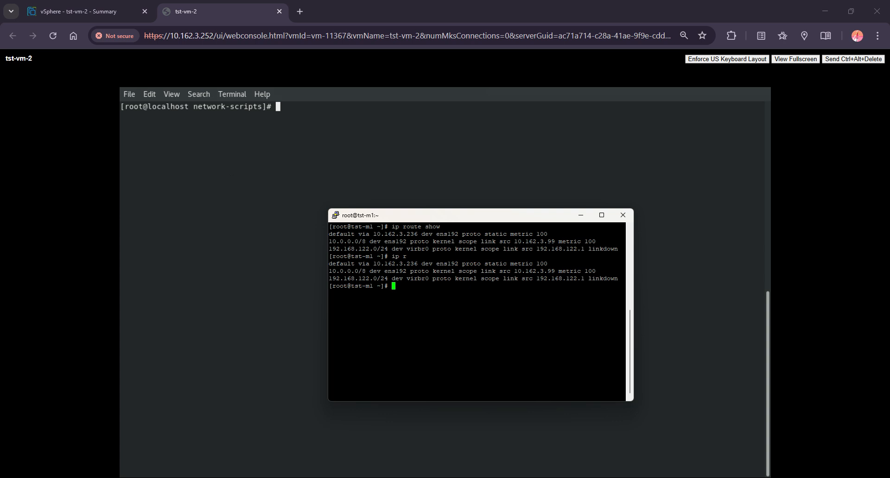
# - In the existing PuTTY session on tst-m1, list the IP addresses with ip a and clear the terminal
pyautogui.click(580, 215)
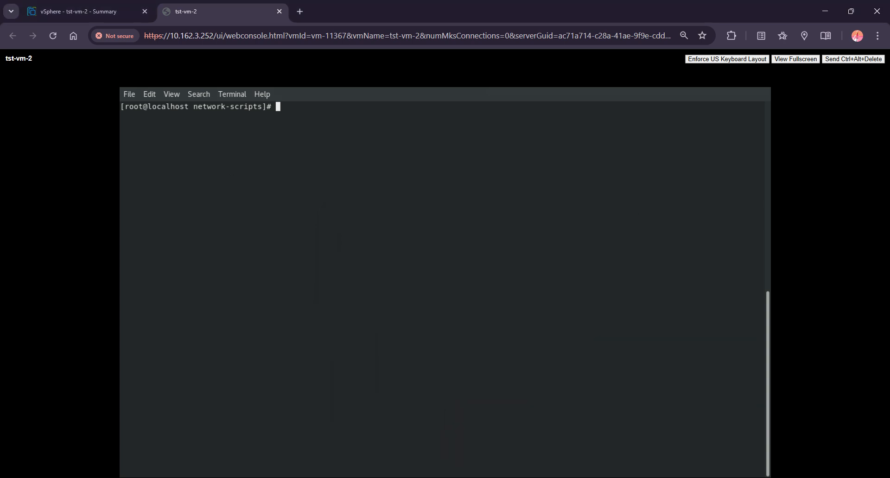
pyautogui.click(496, 477)
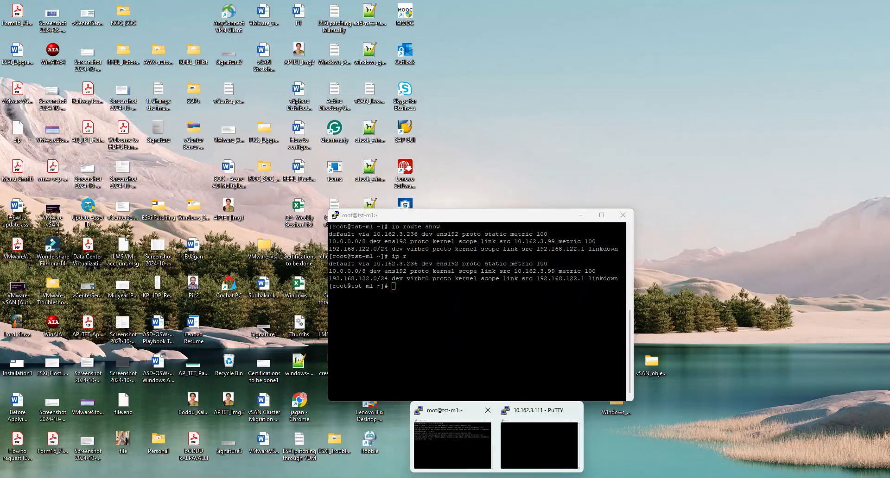
pyautogui.click(452, 445)
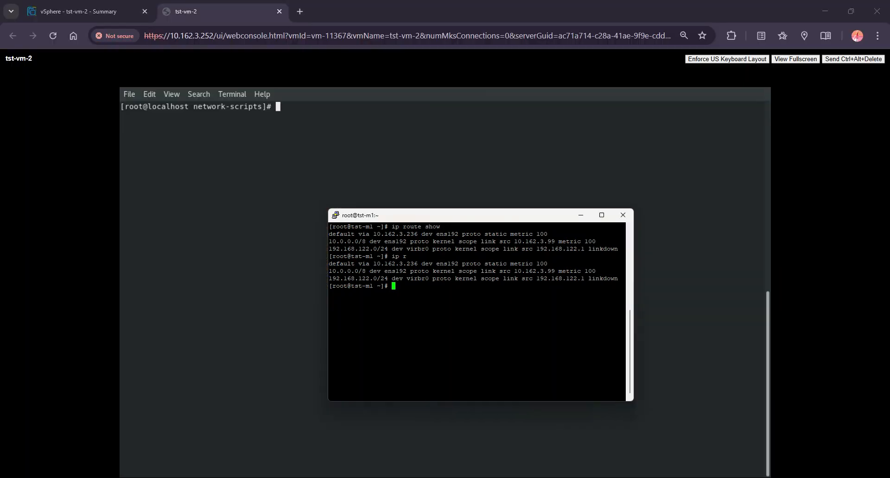
pyautogui.write('ip a')
pyautogui.press('Return')
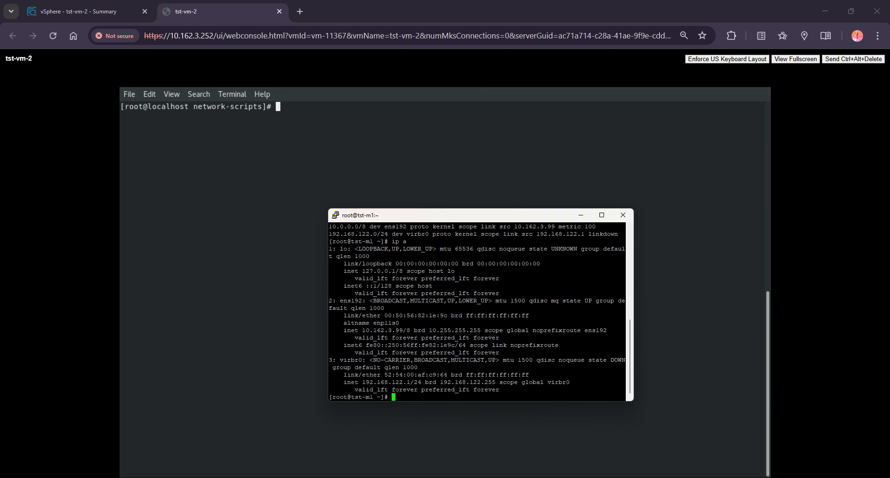
pyautogui.write('clear')
pyautogui.press('Return')
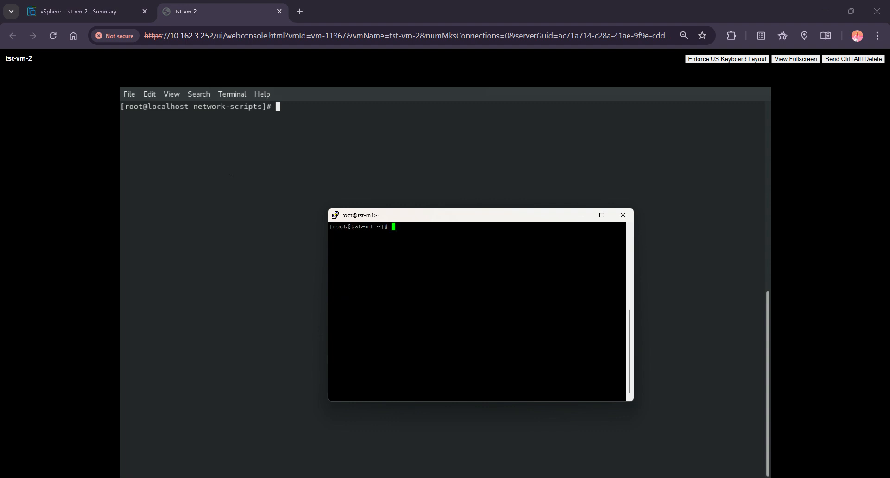
# - Ping 10.162.3.111 from tst-m1, stop the ping after several replies, and minimize the PuTTY window
pyautogui.write('ping 10.162.3.111')
pyautogui.press('Return')
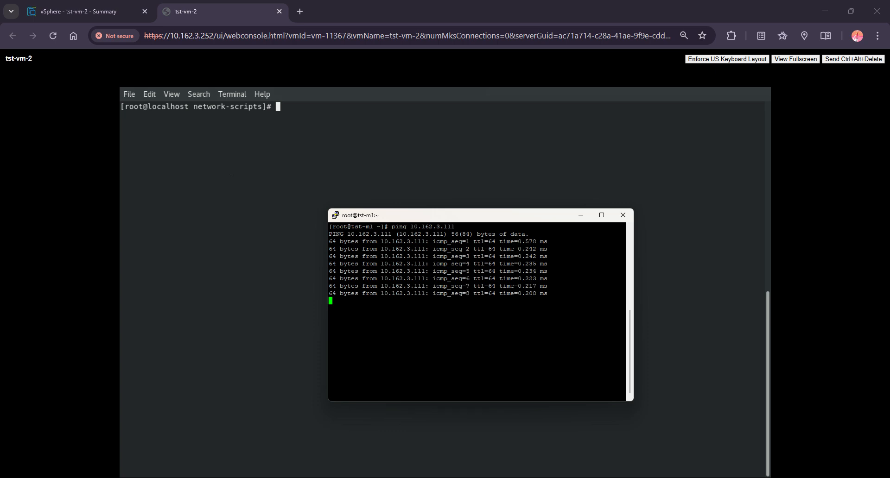
pyautogui.hotkey('ctrl', 'c')
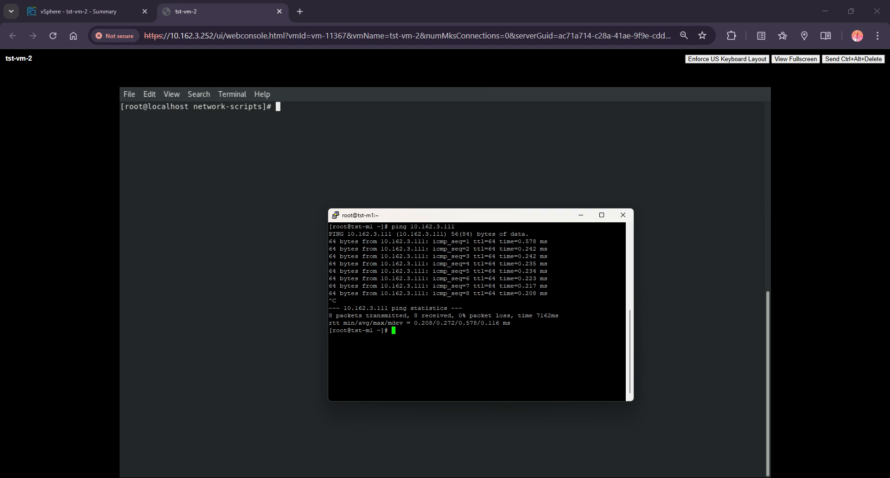
pyautogui.click(580, 215)
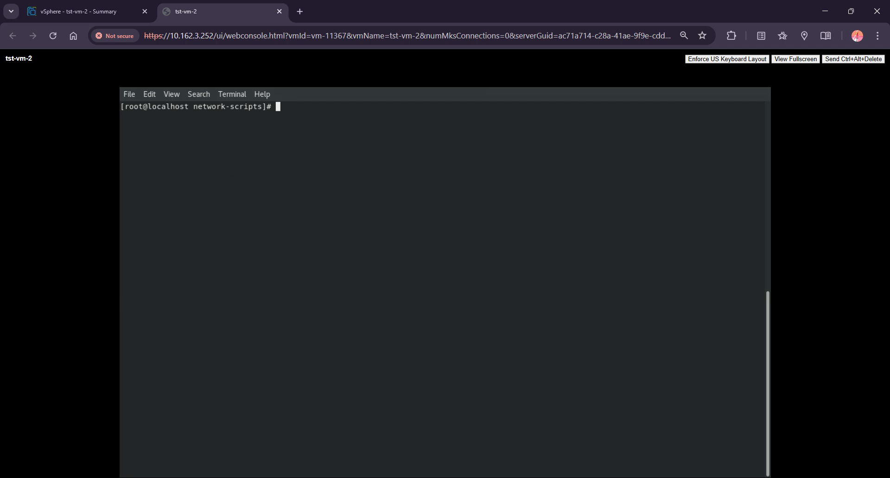
# - In the tst-vm-2 web console, check the sshd service with systemctl status sshd and exit the output
pyautogui.write('ssytem')
pyautogui.press('BackSpace')
pyautogui.press('BackSpace')
pyautogui.press('BackSpace')
pyautogui.press('BackSpace')
pyautogui.write('stemctl sttaus sshd')
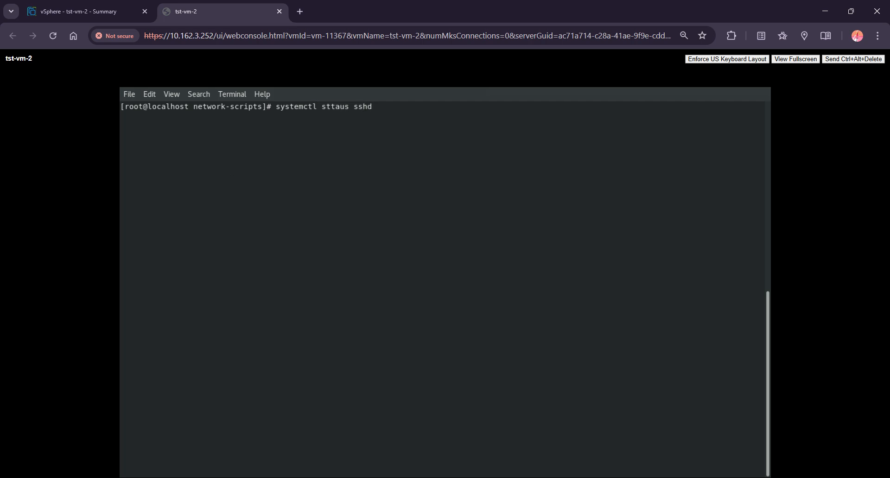
pyautogui.press('Left')
pyautogui.press('Left')
pyautogui.press('Left')
pyautogui.press('Left')
pyautogui.press('Left')
pyautogui.press('Left')
pyautogui.press('Left')
pyautogui.press('Left')
pyautogui.press('Left')
pyautogui.press('Left')
pyautogui.press('Right')
pyautogui.press('BackSpace')
pyautogui.press('Right')
pyautogui.press('Right')
pyautogui.write('t')
pyautogui.press('Return')
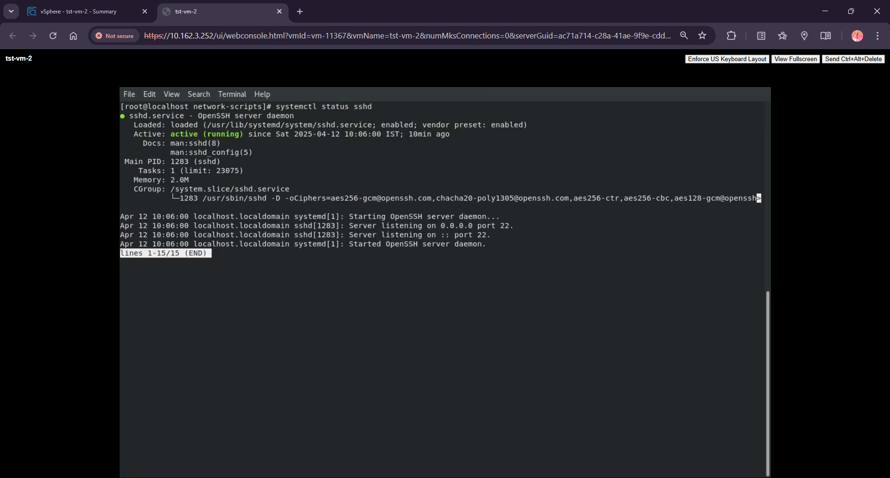
pyautogui.press('q')
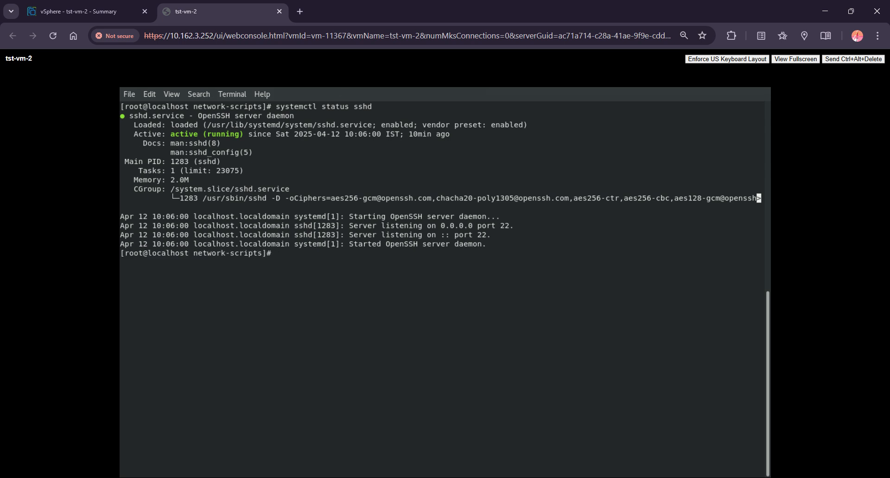